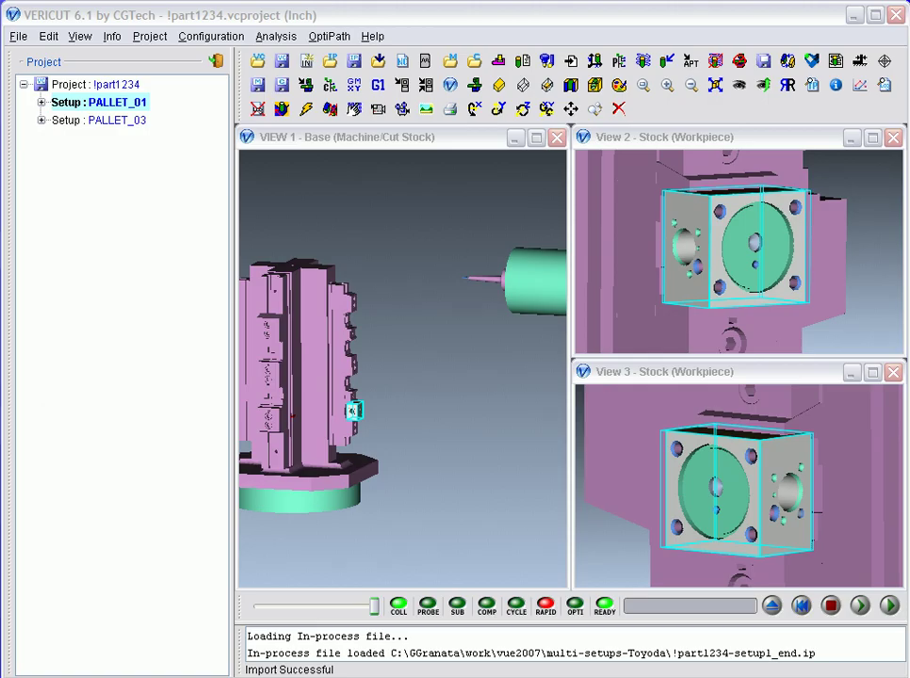
Accept the PALLET_01 motion settings with Stop At set to End of each Setup, and advance the simulation to the PALLET_03 setup.
right_click(91, 105)
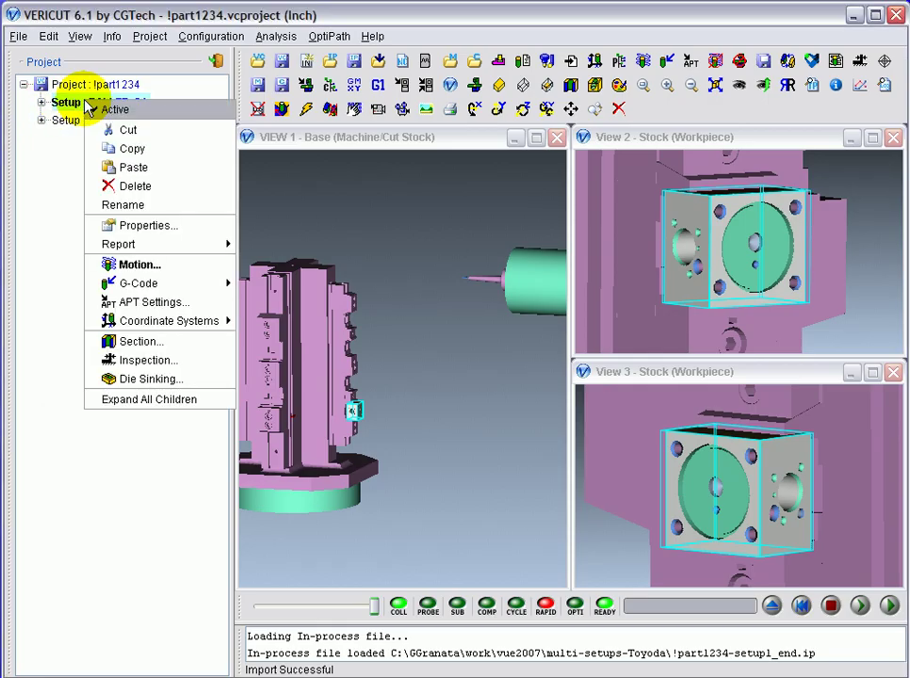
click(142, 263)
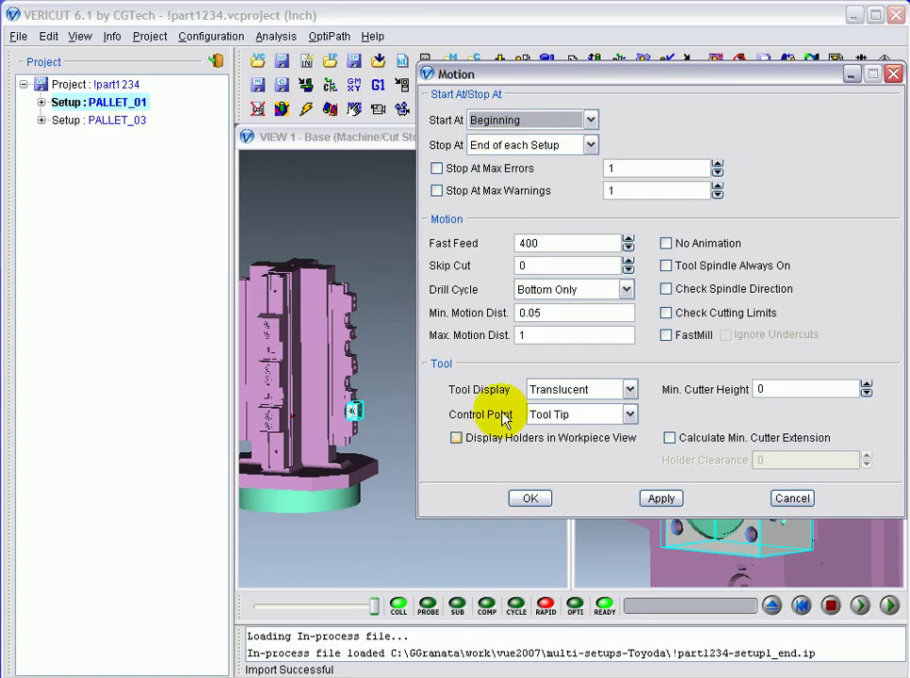
click(523, 498)
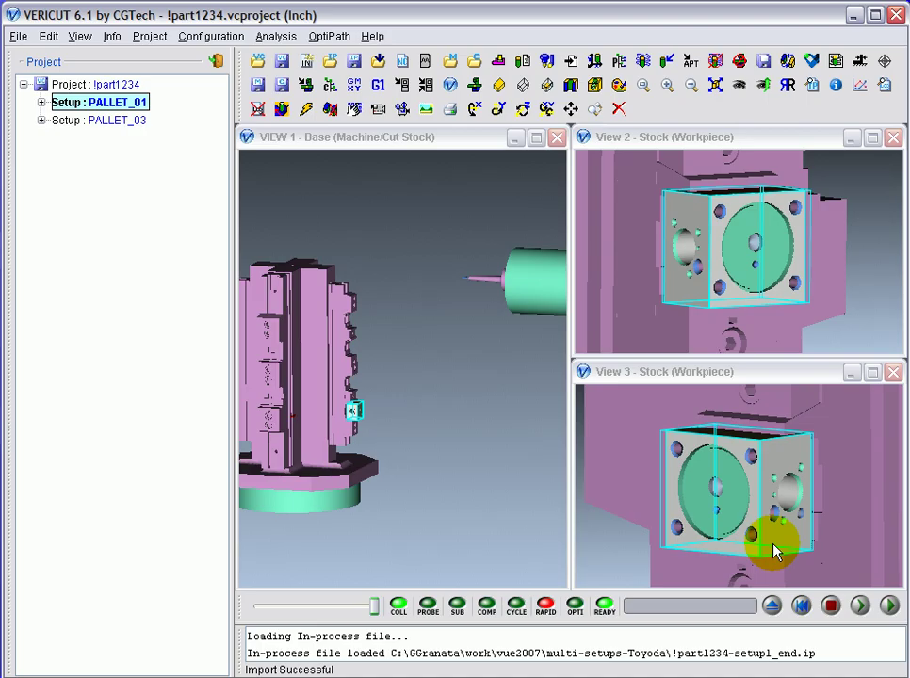
click(863, 608)
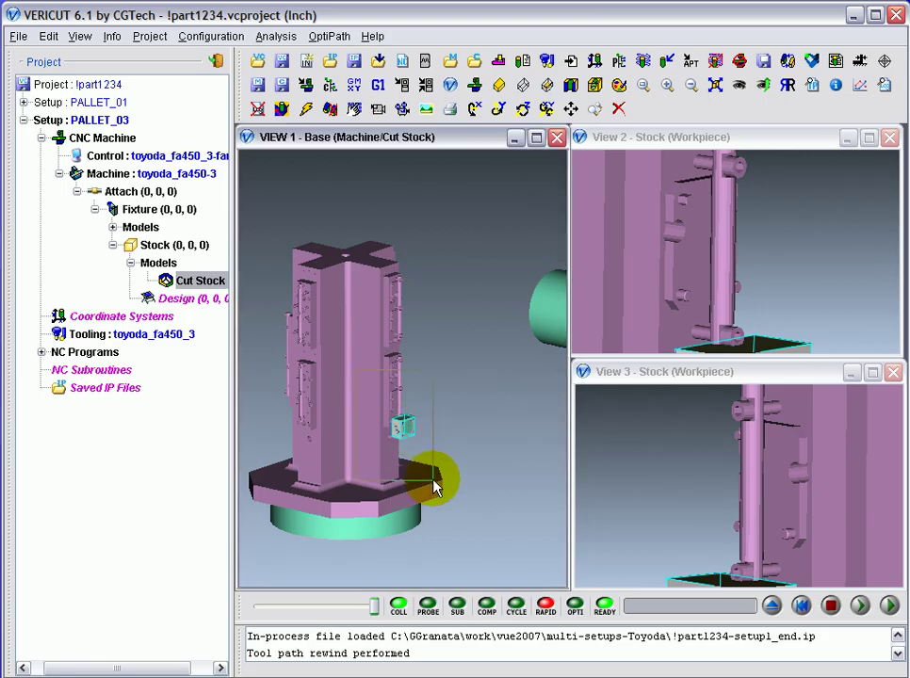
Open the position settings of the PALLET_03 Cut Stock and apply them to the model instead of the component.
scroll(432, 479, up, 5)
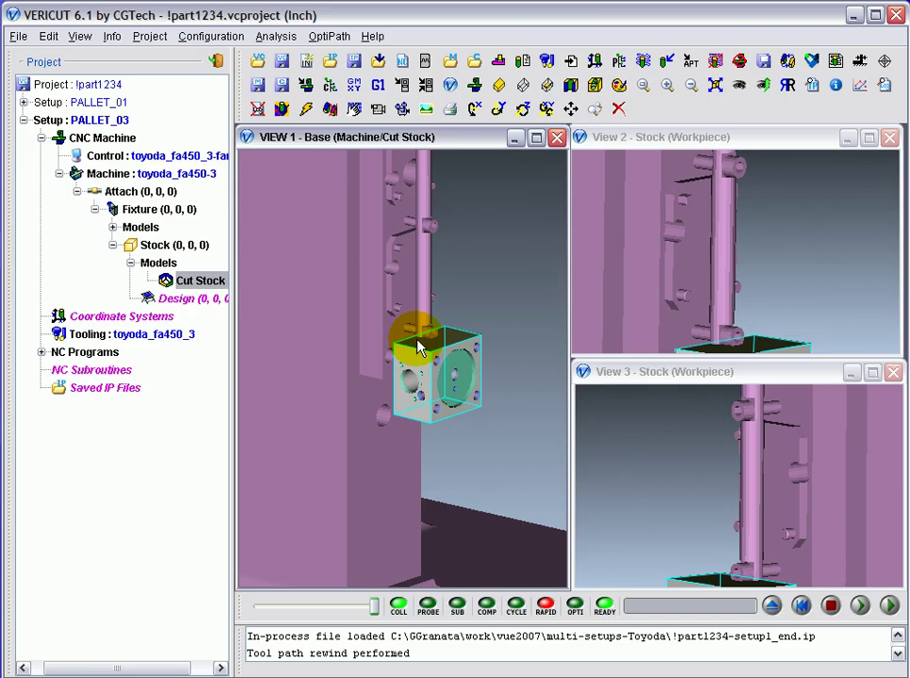
drag(358, 206, 508, 443)
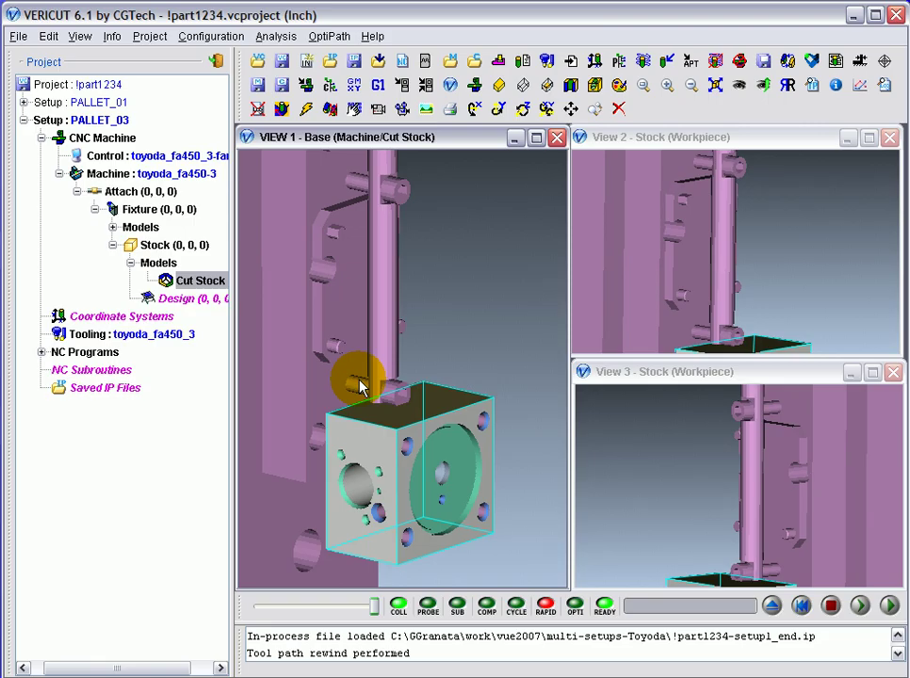
right_click(463, 241)
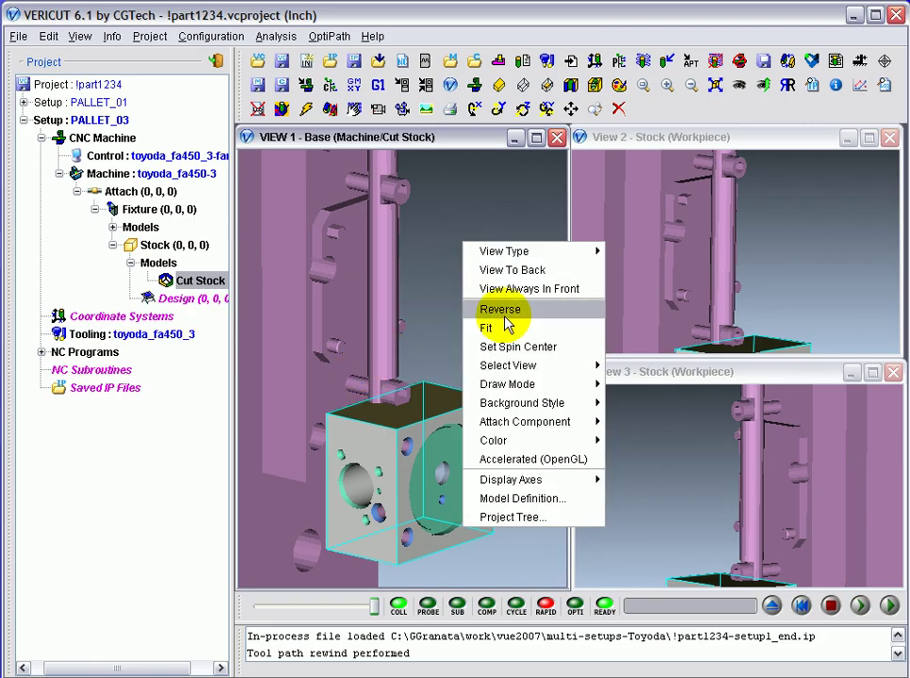
click(525, 498)
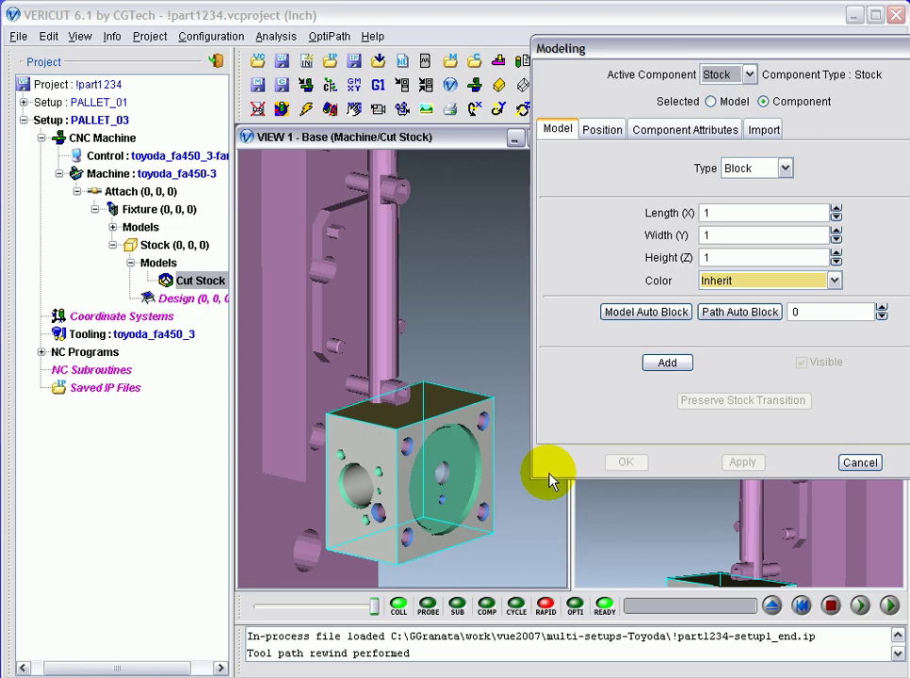
click(599, 130)
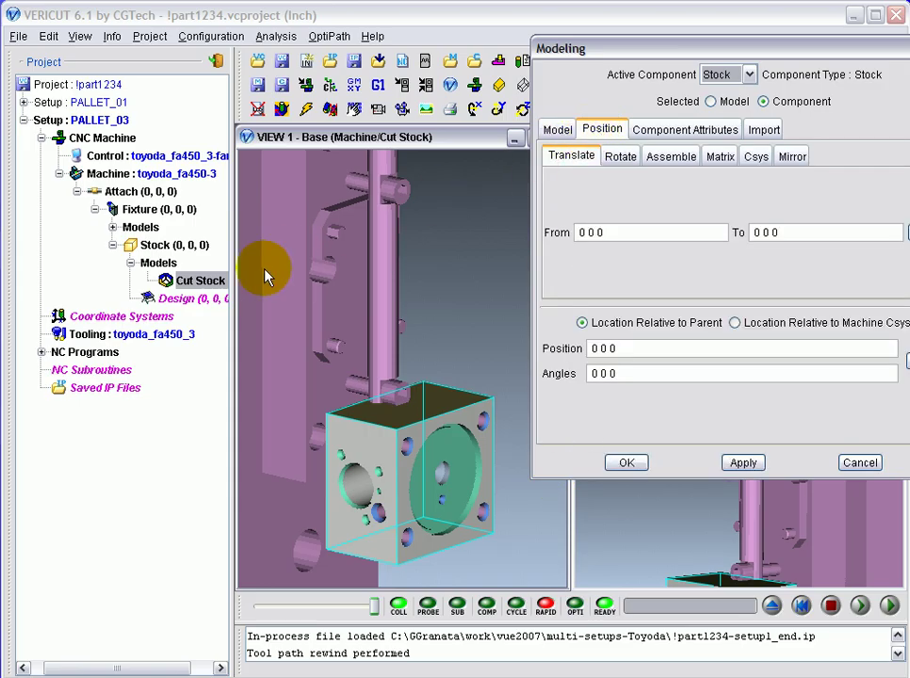
click(196, 284)
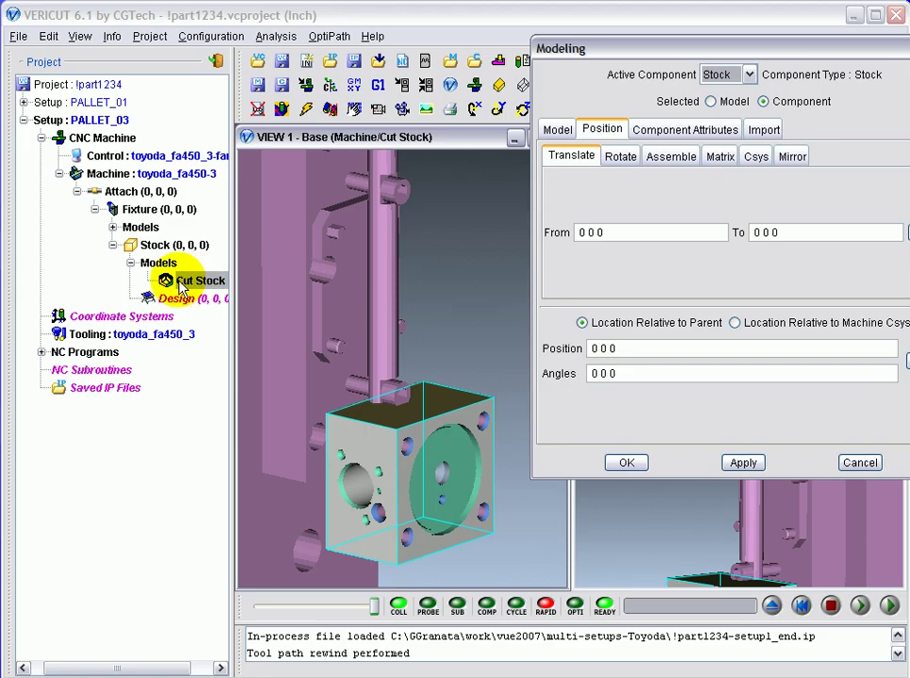
click(711, 102)
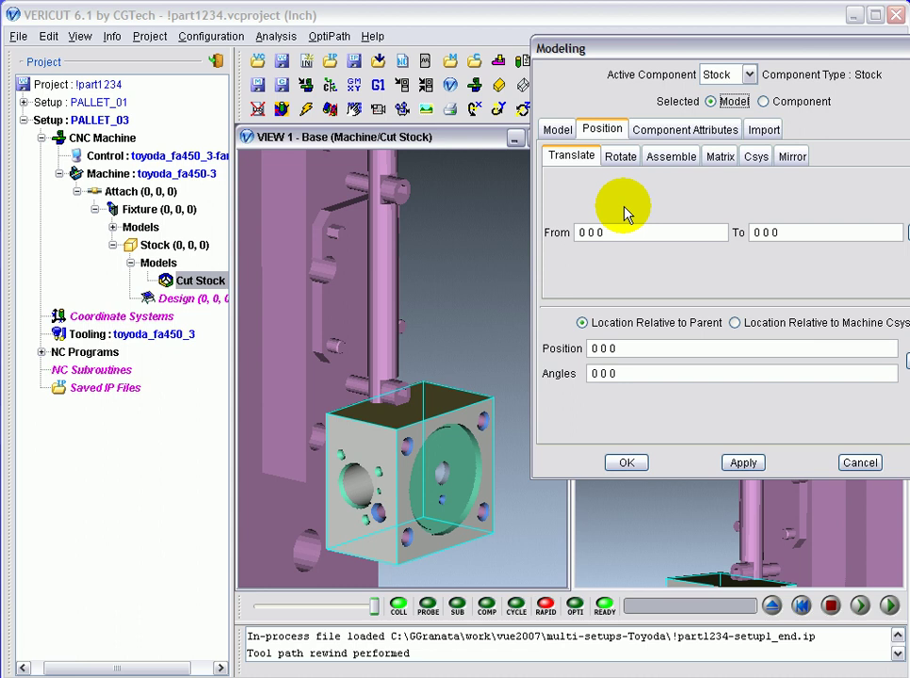
Set the Cut Stock's center of rotation by picking a point on its face with the large circular pocket.
click(625, 160)
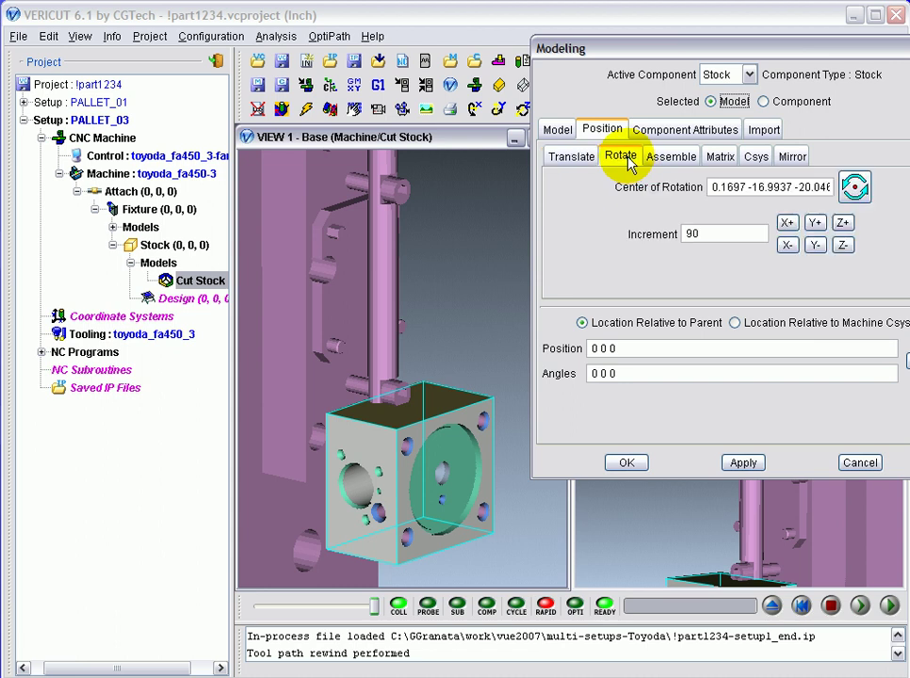
click(854, 191)
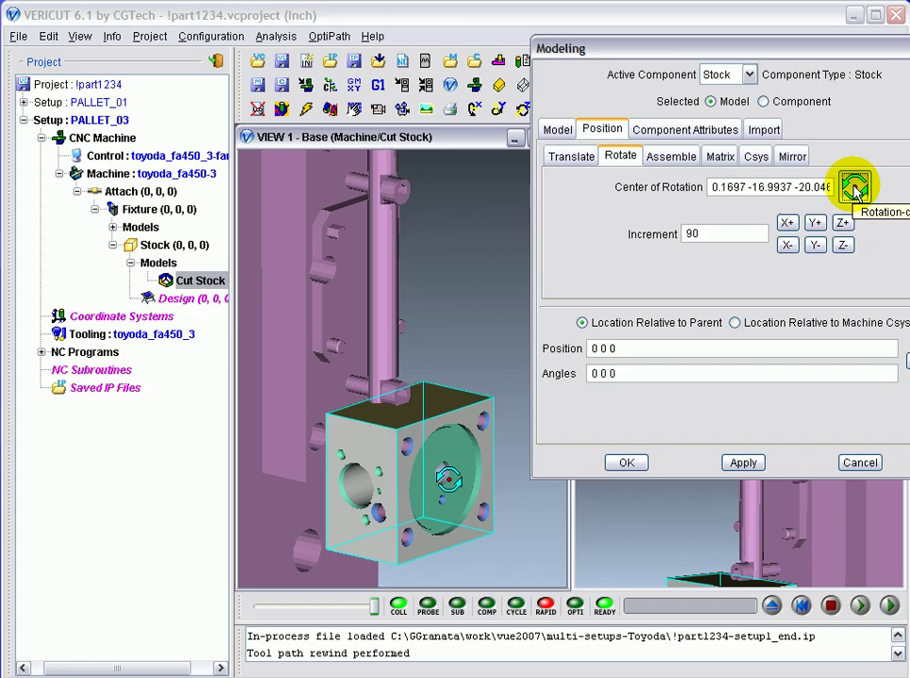
click(772, 189)
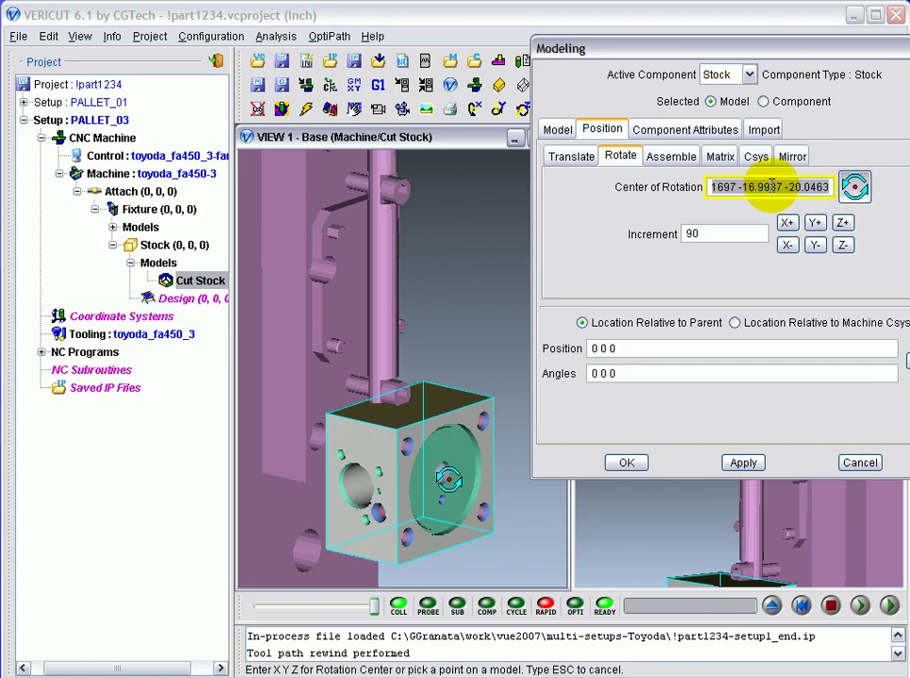
click(440, 459)
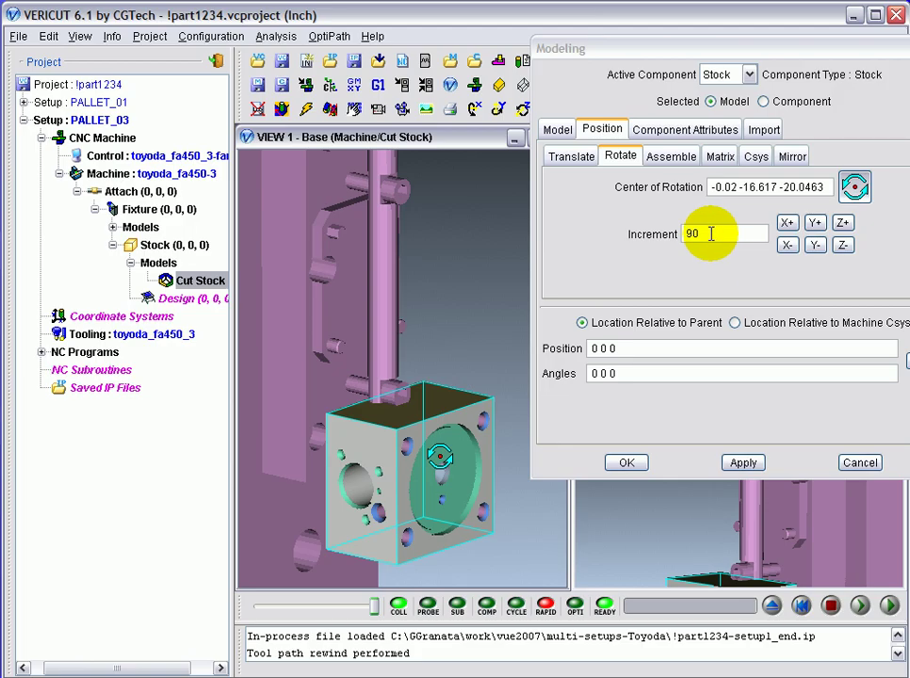
Rotate the Cut Stock by -180 degrees about X, using four 45-degree increments.
double_click(710, 235)
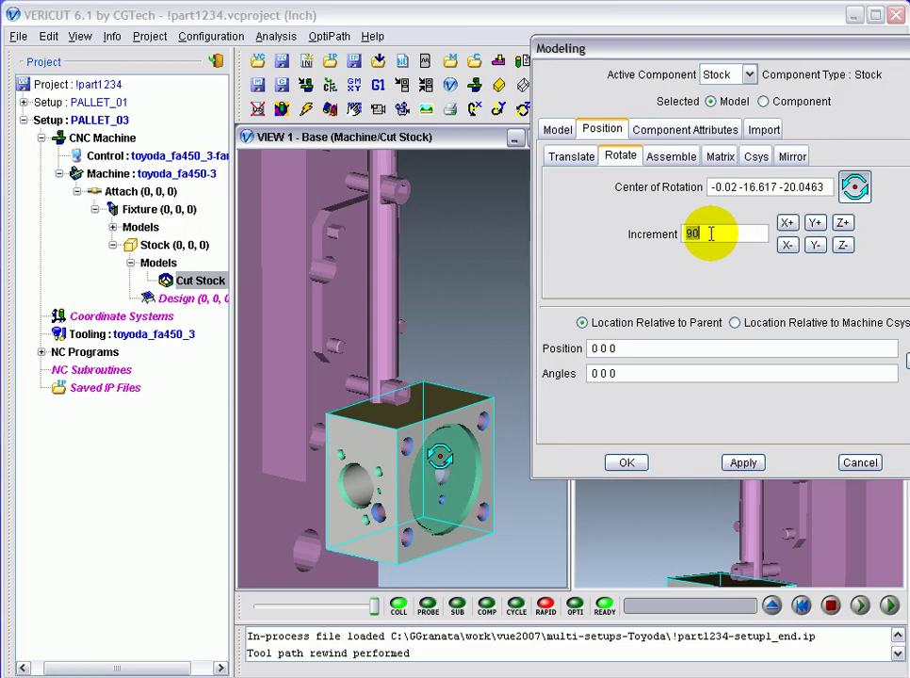
click(727, 235)
key(BackSpace)
key(BackSpace)
text(45)
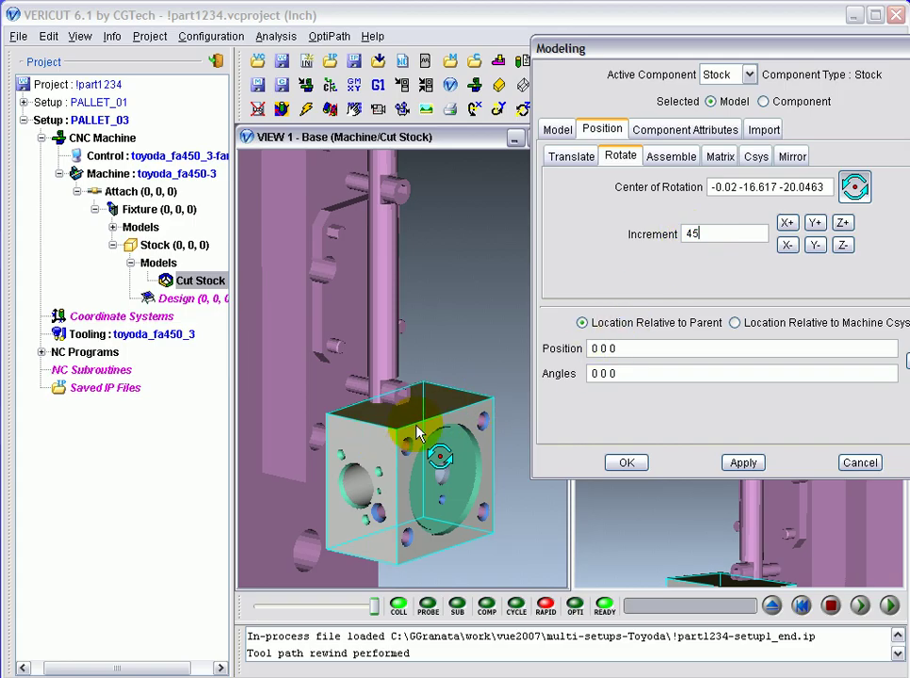
click(786, 246)
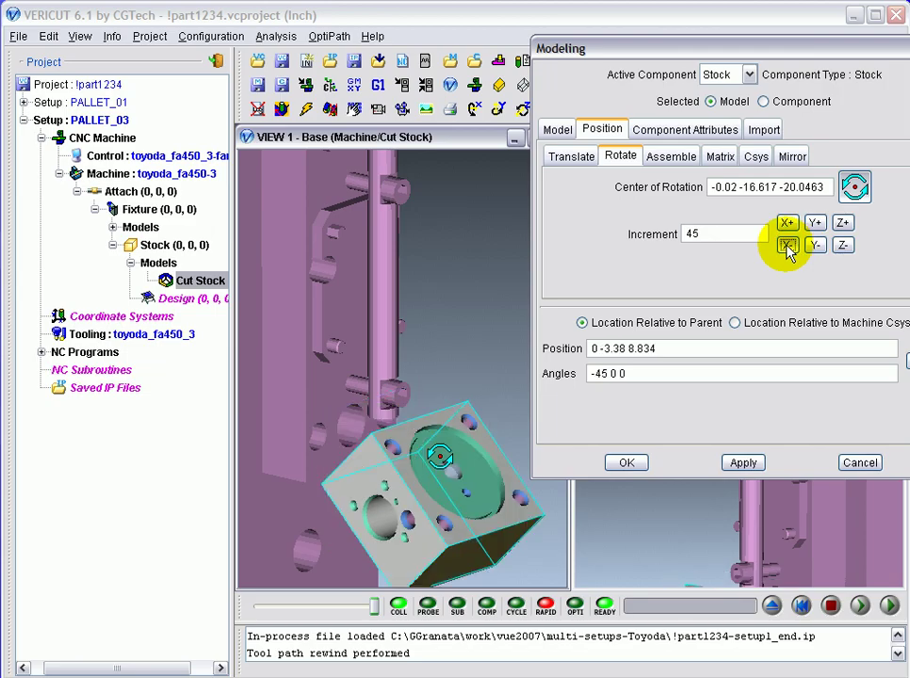
click(786, 247)
click(786, 247)
click(786, 247)
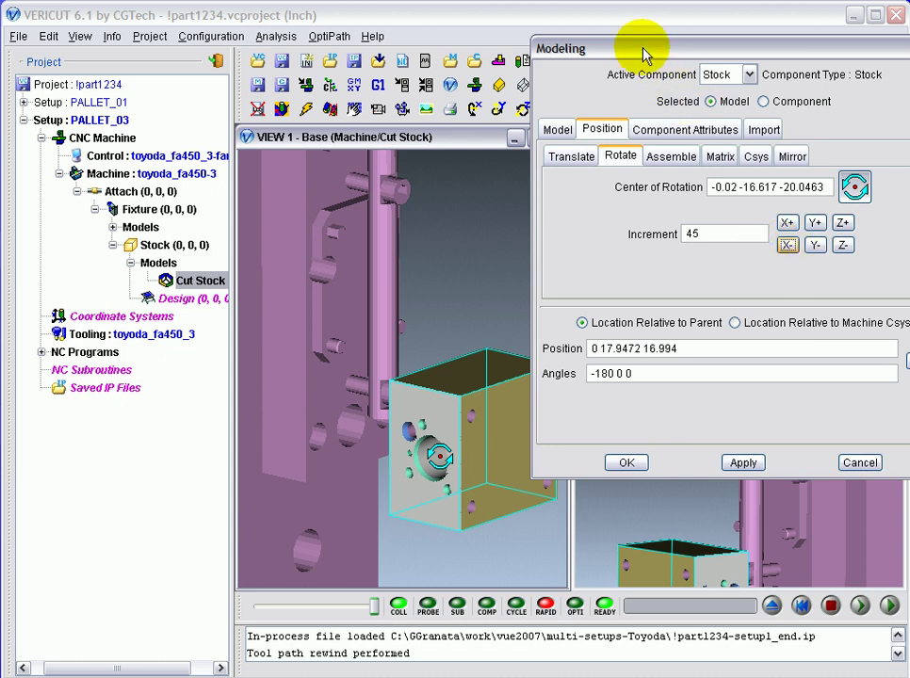
Rotate the Cut Stock by +90 degrees about Z, using a 90-degree increment.
drag(652, 46, 679, 47)
double_click(731, 234)
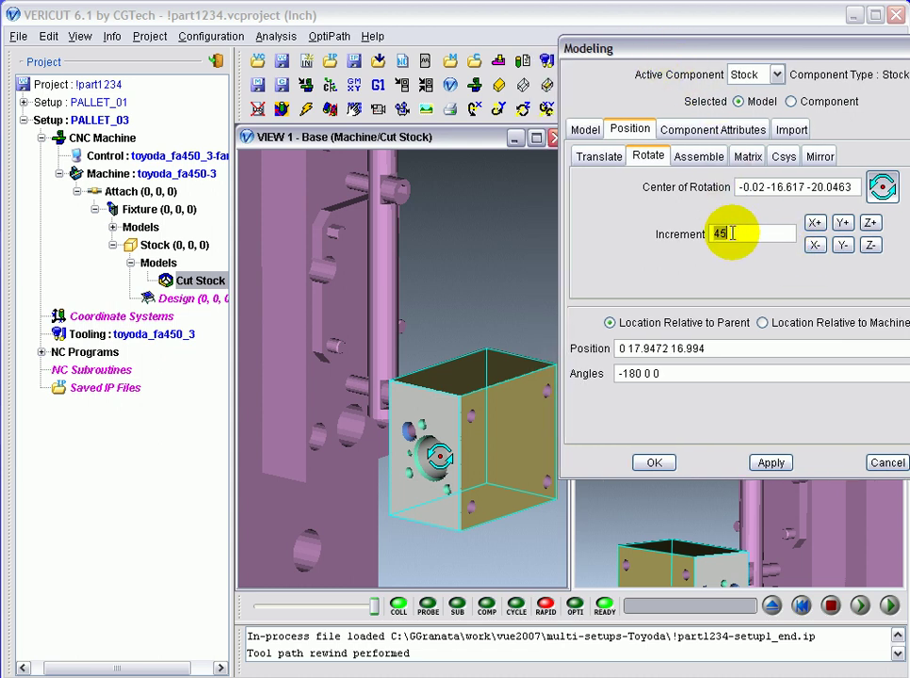
text(90)
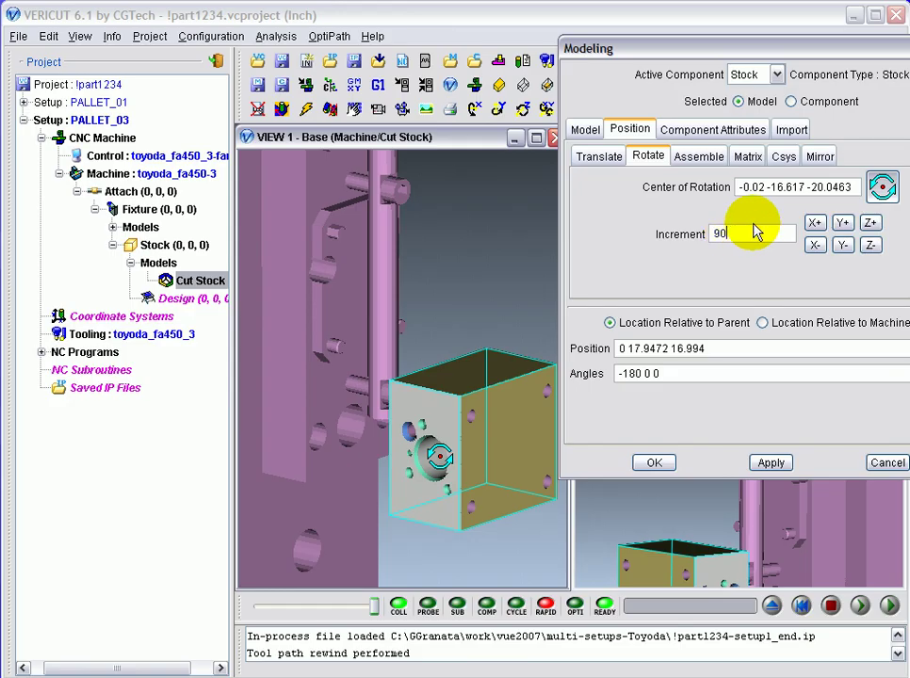
click(870, 225)
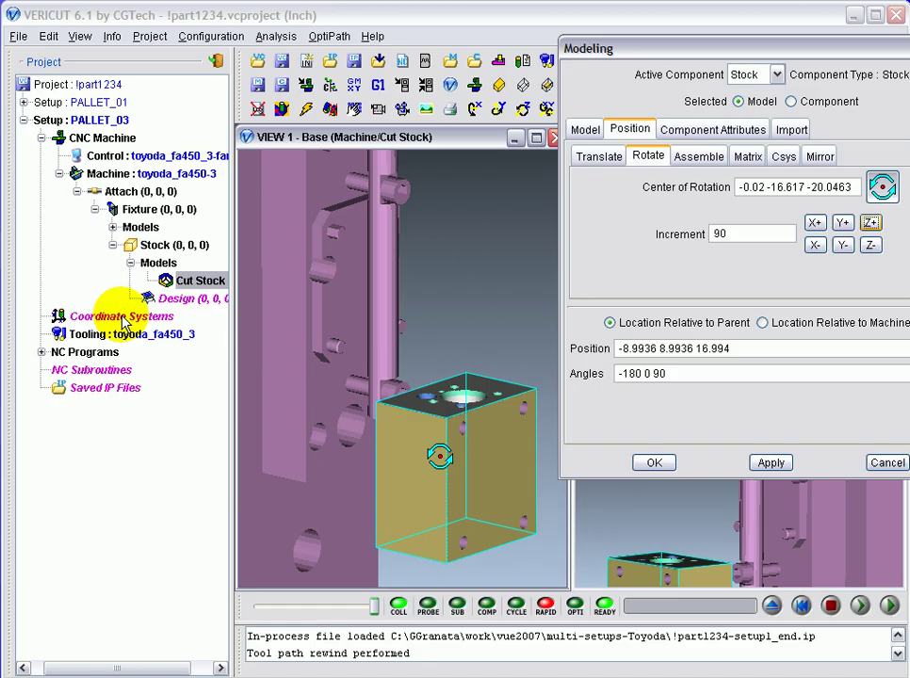
Create a coordinate system named "tooling hole" in the PALLET_03 setup.
click(123, 320)
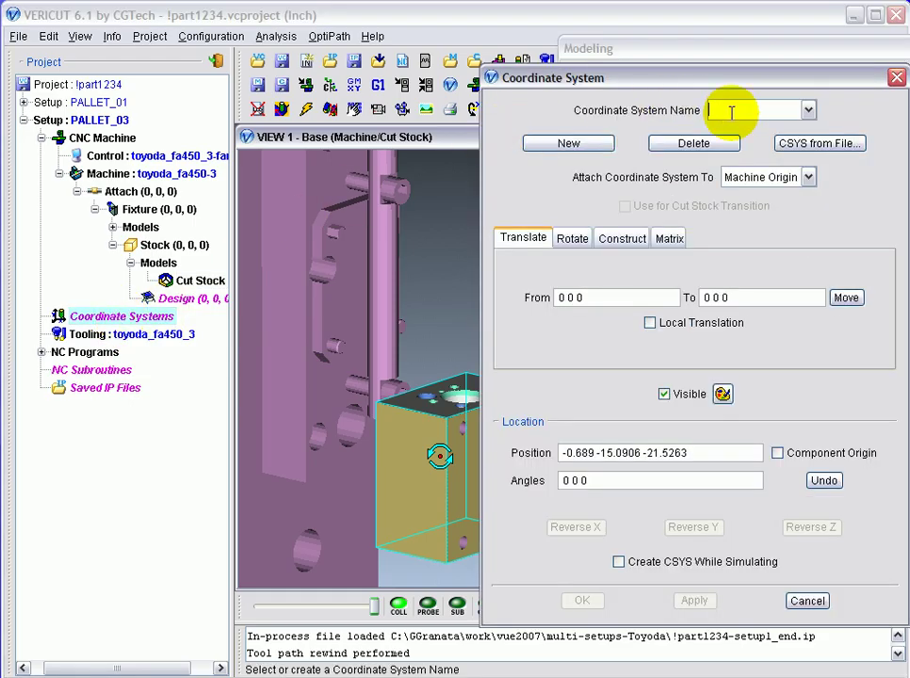
text(tooling hole)
key(Return)
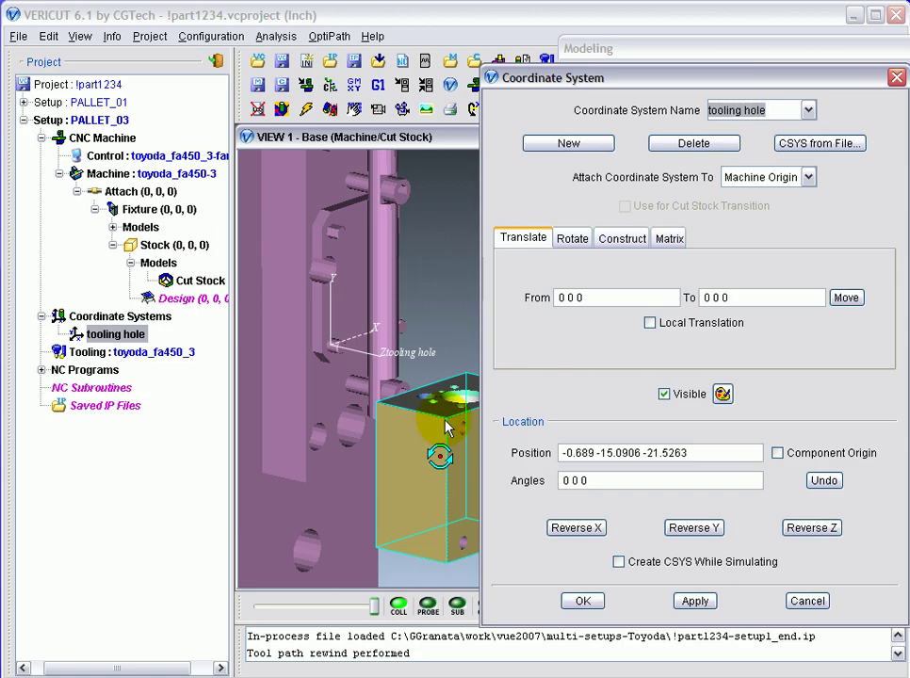
Construct the "tooling hole" origin with the Circle method, using the stock's circular-pocket face as XY plane and the lower corner hole nearest the tan face.
click(416, 406)
scroll(395, 376, up, 5)
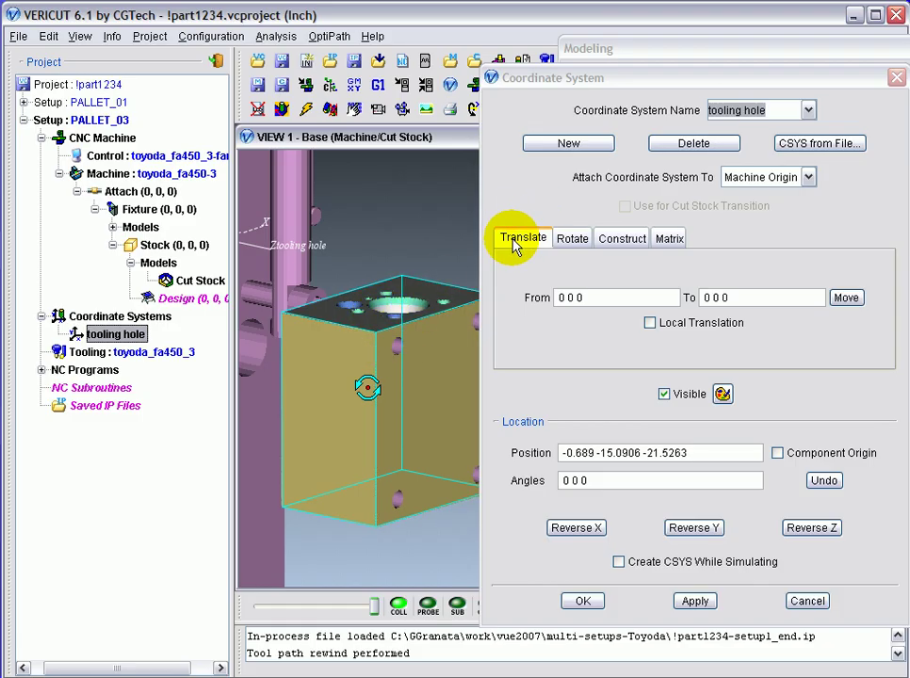
click(569, 241)
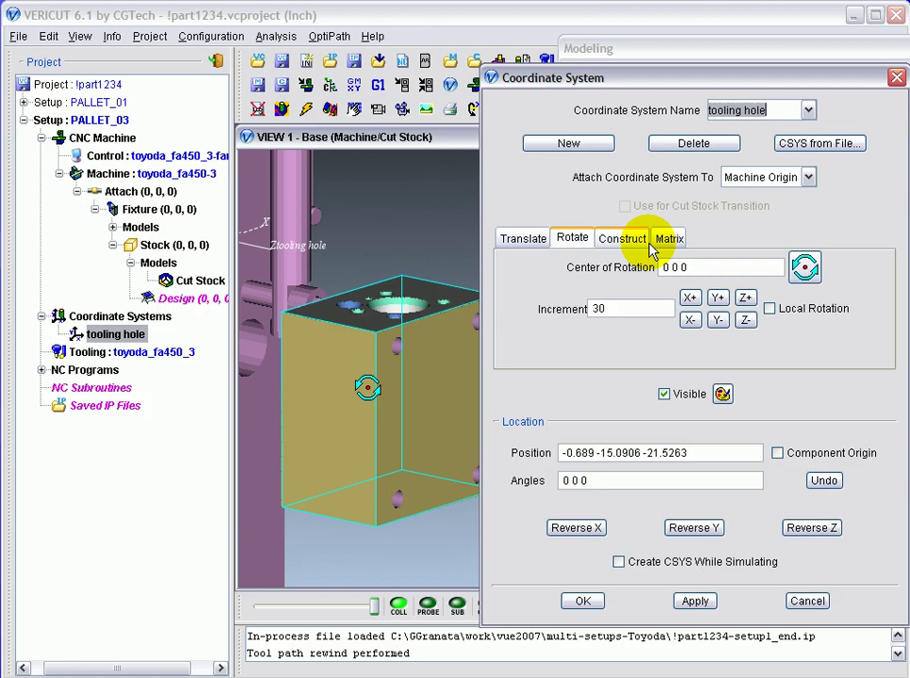
click(621, 240)
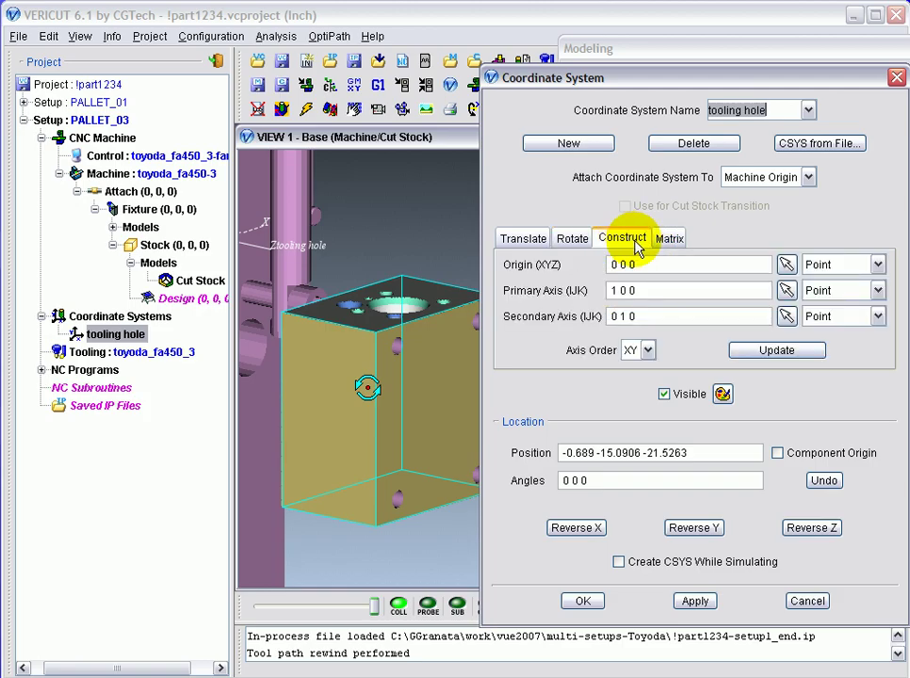
click(876, 265)
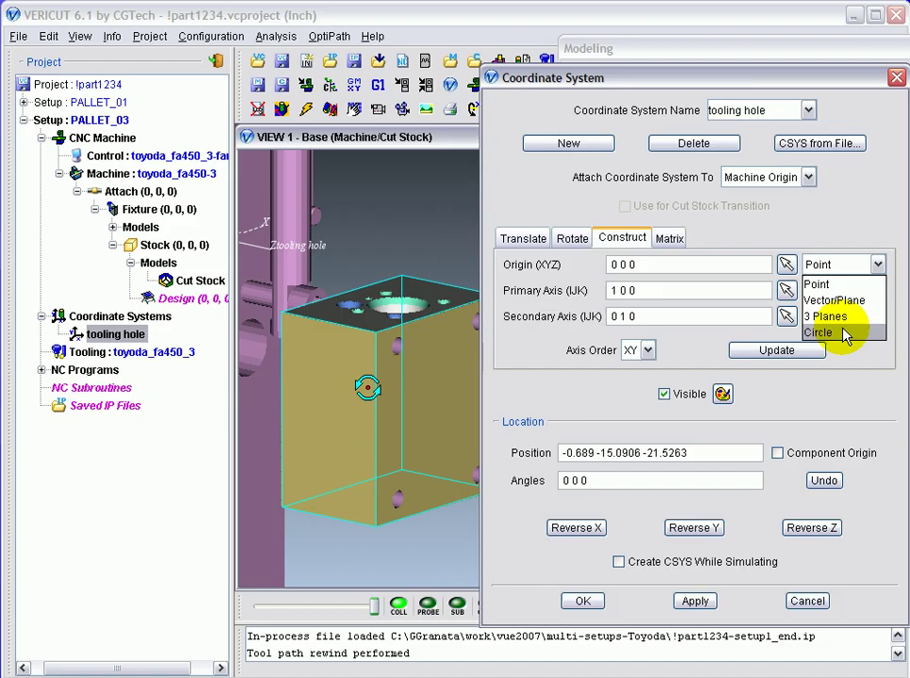
click(828, 333)
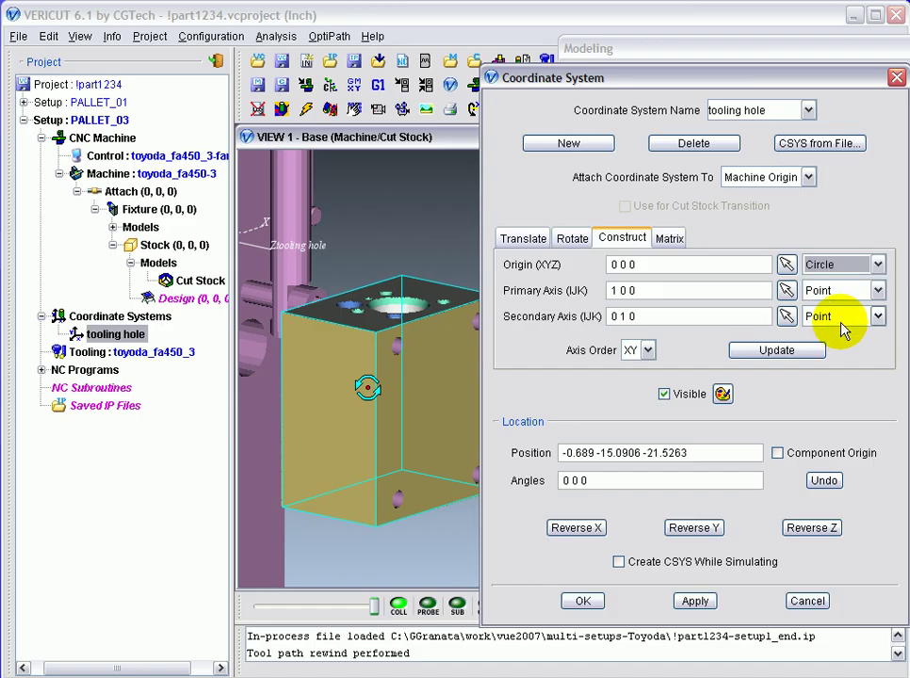
click(785, 265)
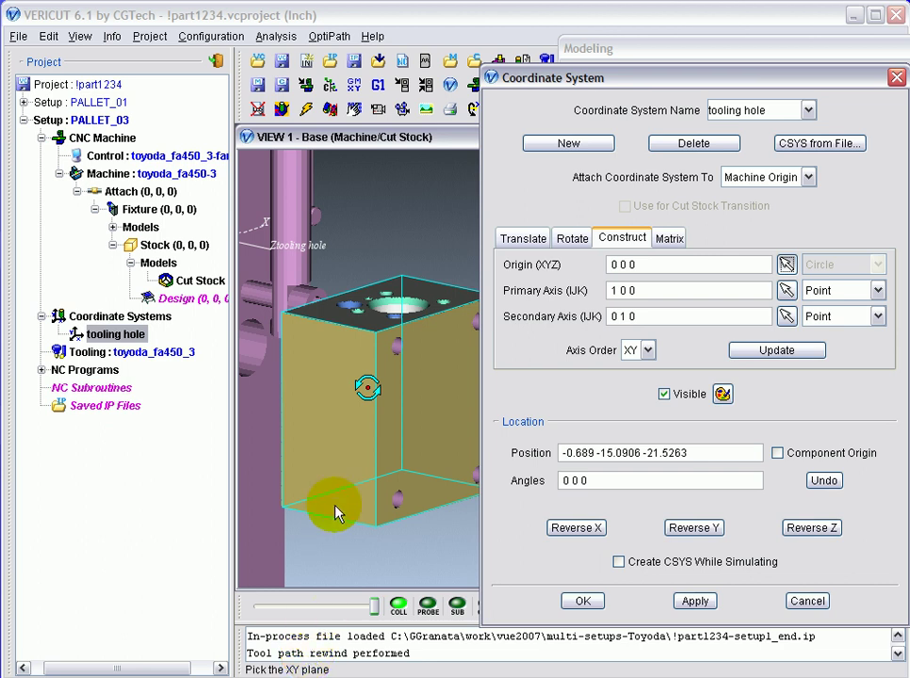
drag(300, 451, 377, 469)
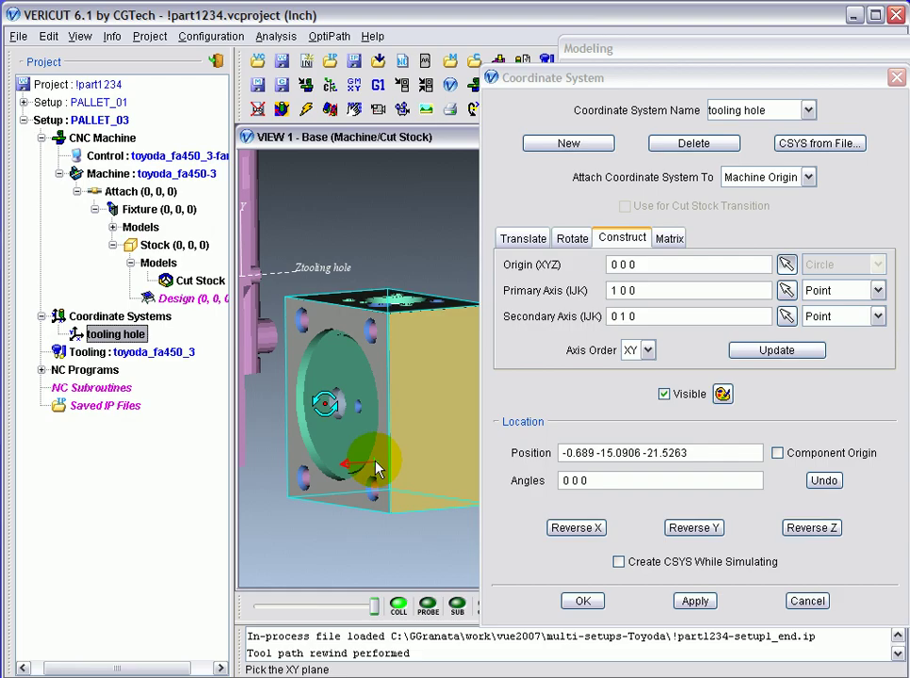
click(377, 468)
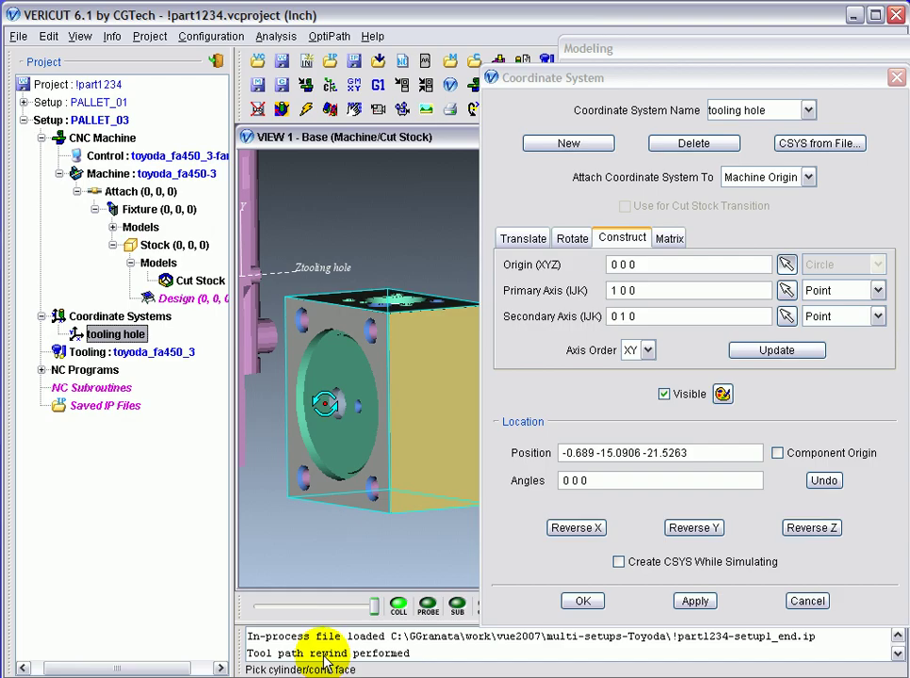
click(373, 492)
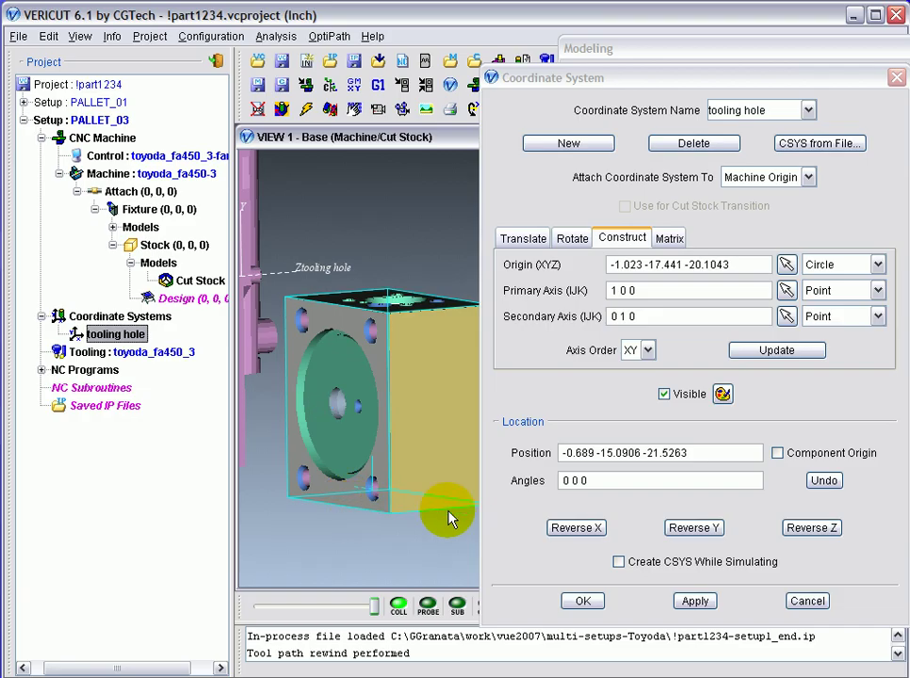
click(777, 350)
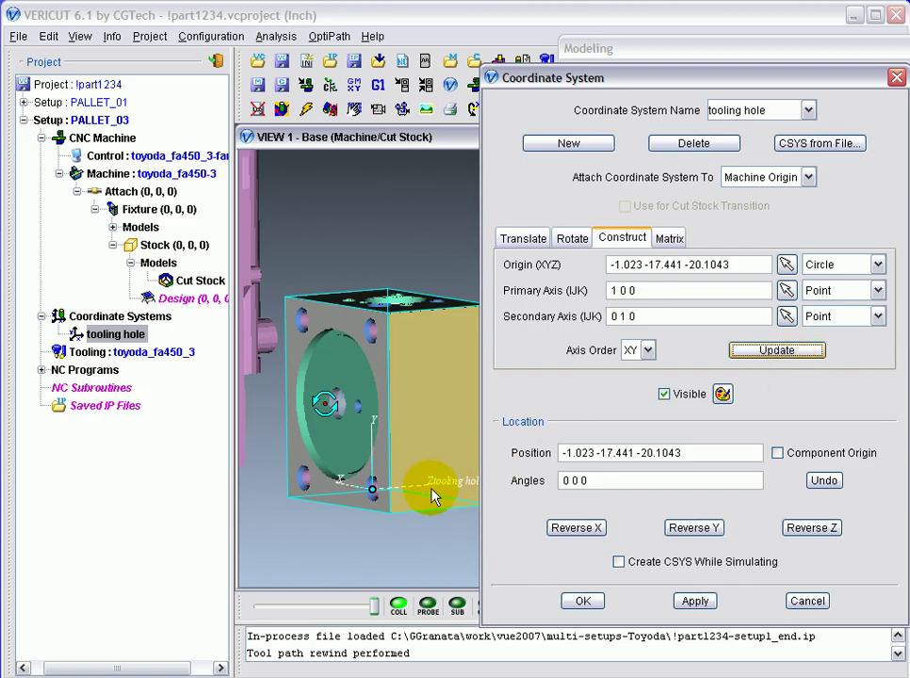
drag(416, 497, 286, 294)
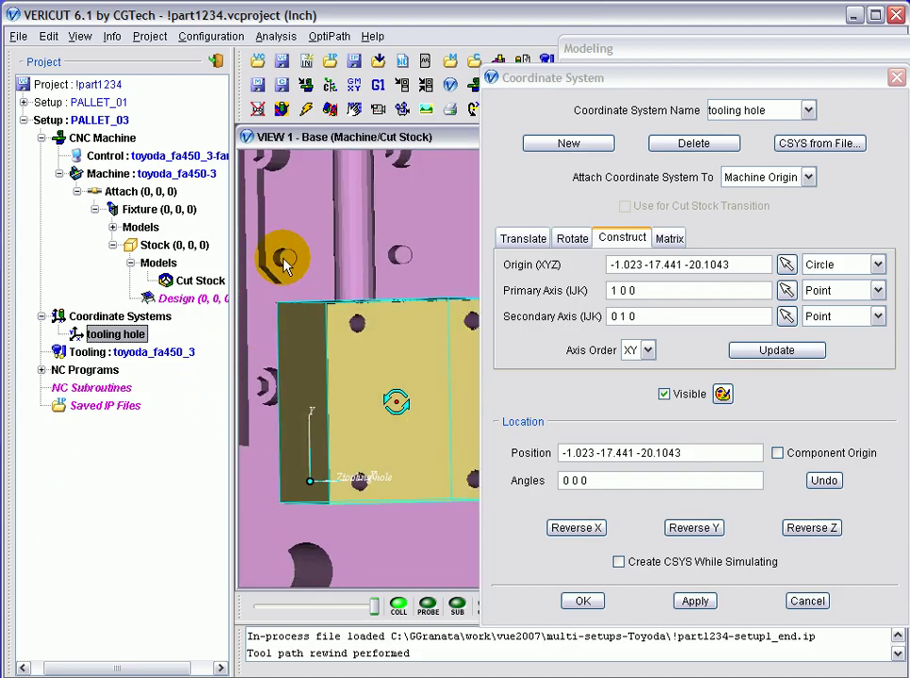
Add a second coordinate system named "tooling pin" to the PALLET_03 setup.
click(743, 110)
drag(744, 109, 782, 109)
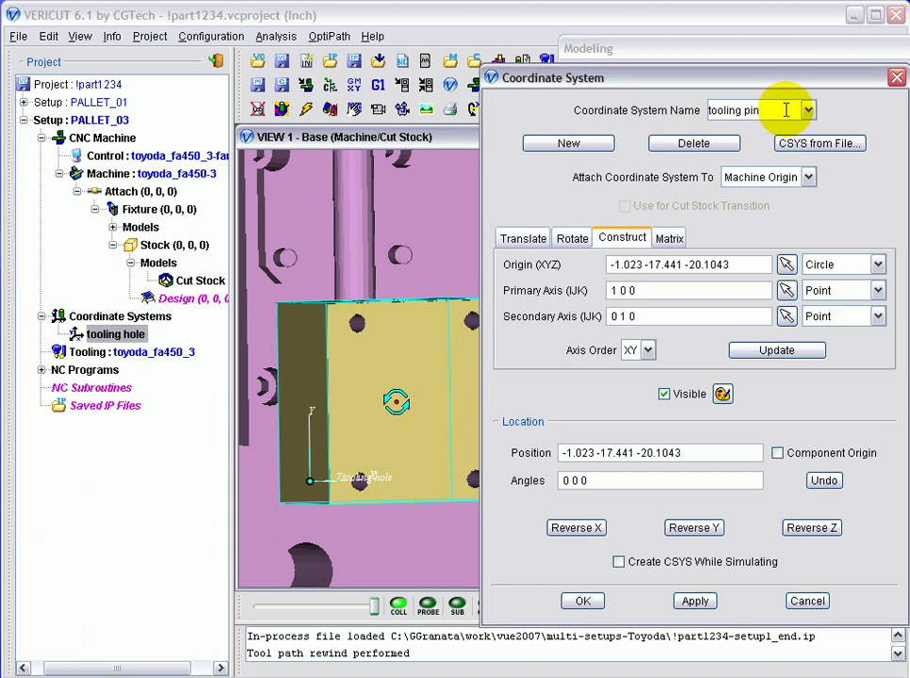
key(Return)
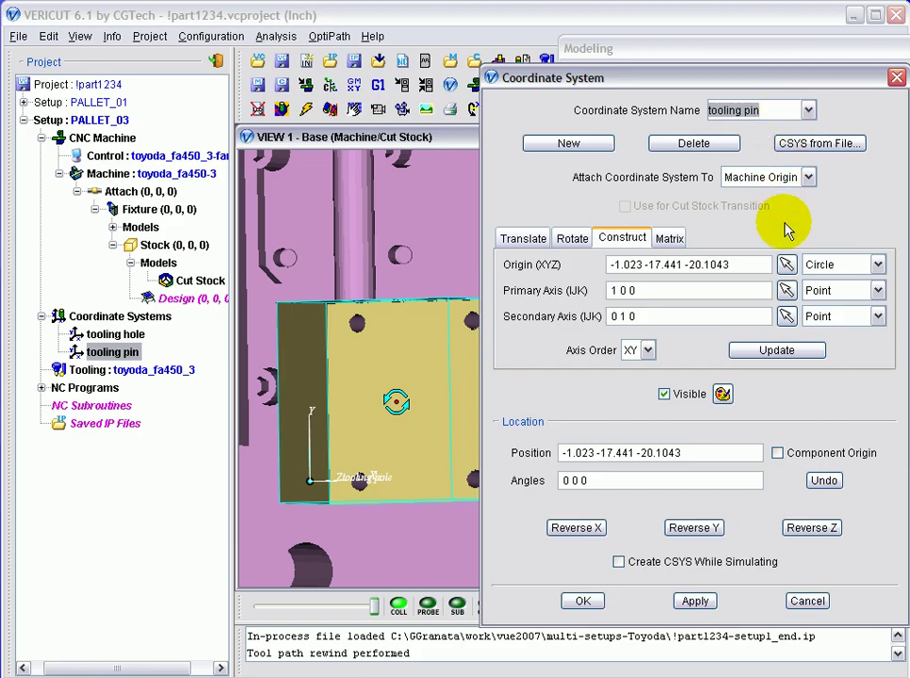
Construct the "tooling pin" origin with the Circle method, using the fixture face as XY plane and the fixture pin just above the stock's dark side face.
click(785, 265)
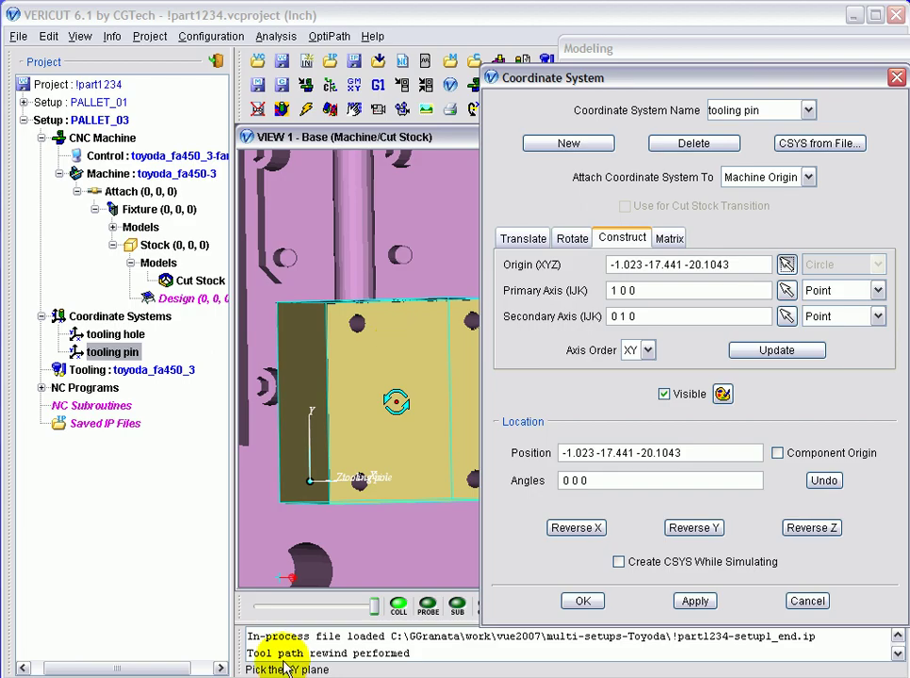
click(274, 219)
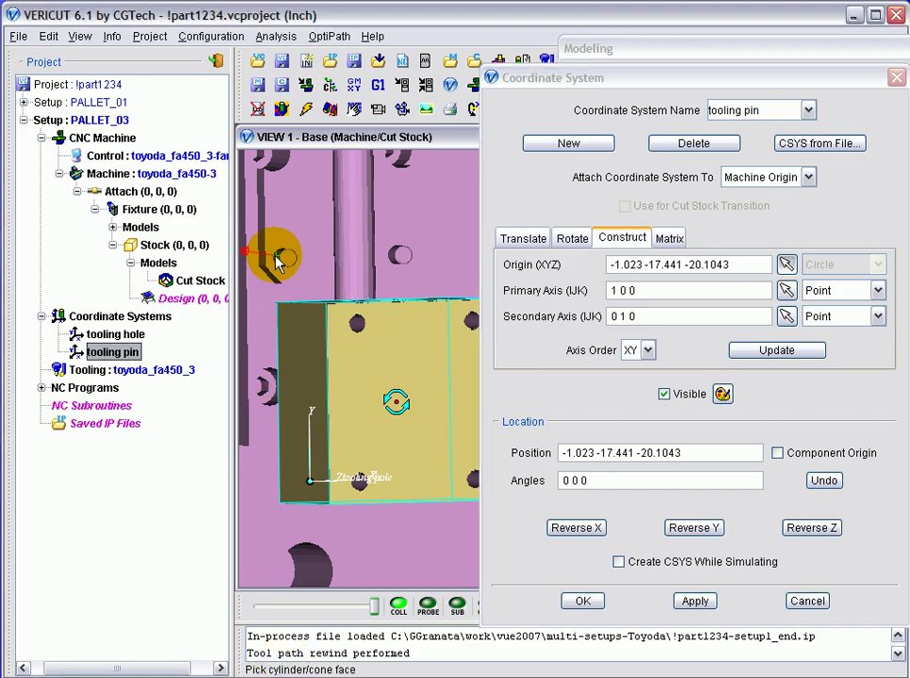
click(277, 262)
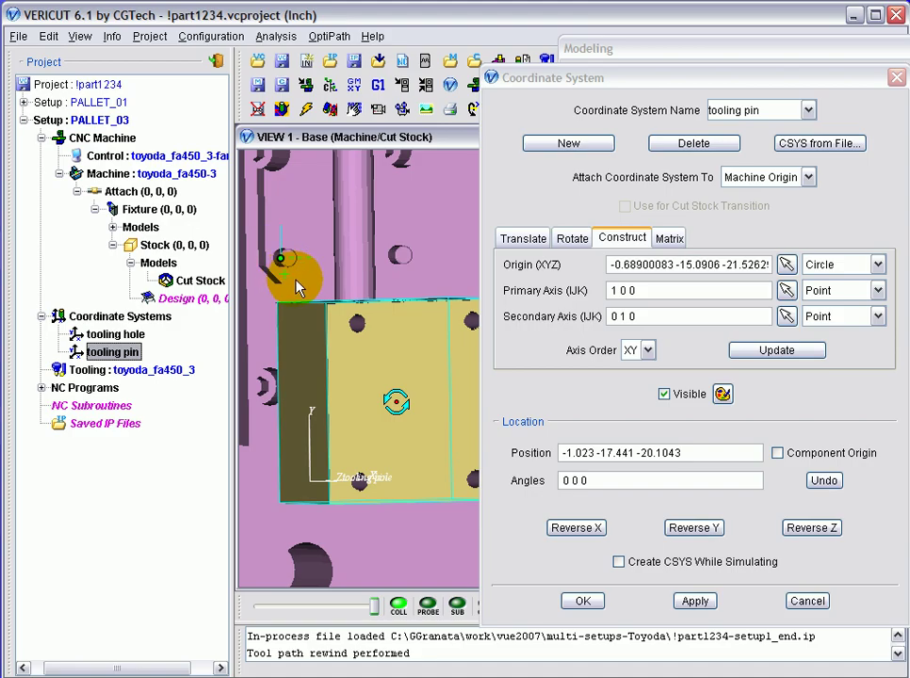
click(777, 350)
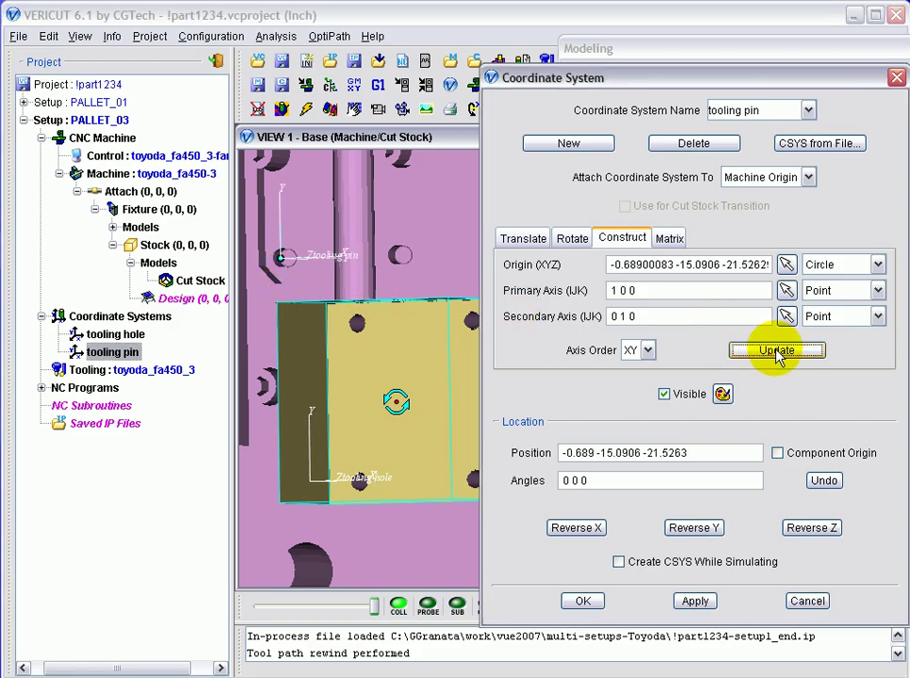
drag(426, 243, 421, 279)
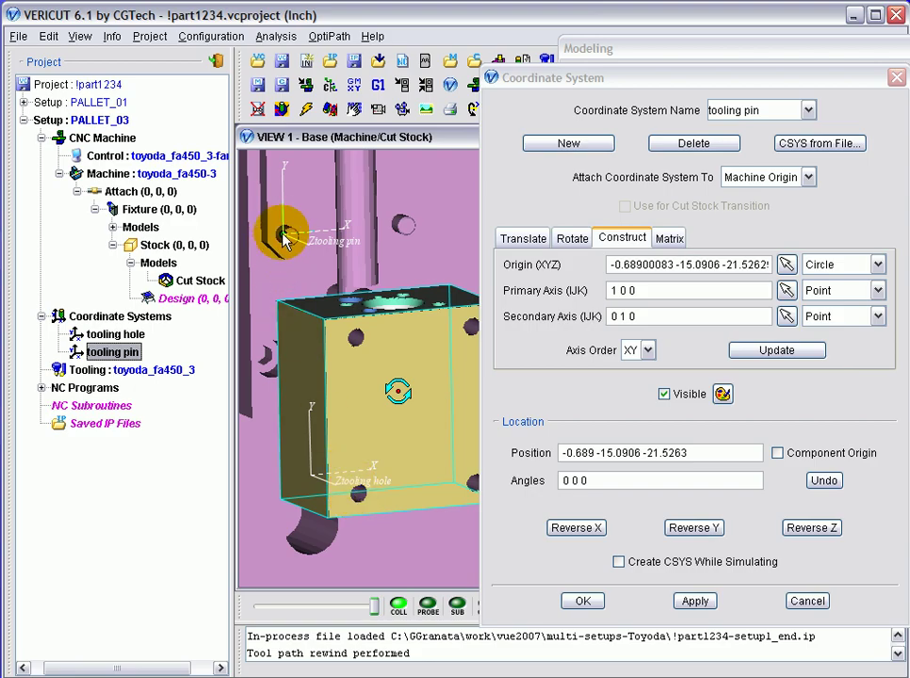
click(583, 600)
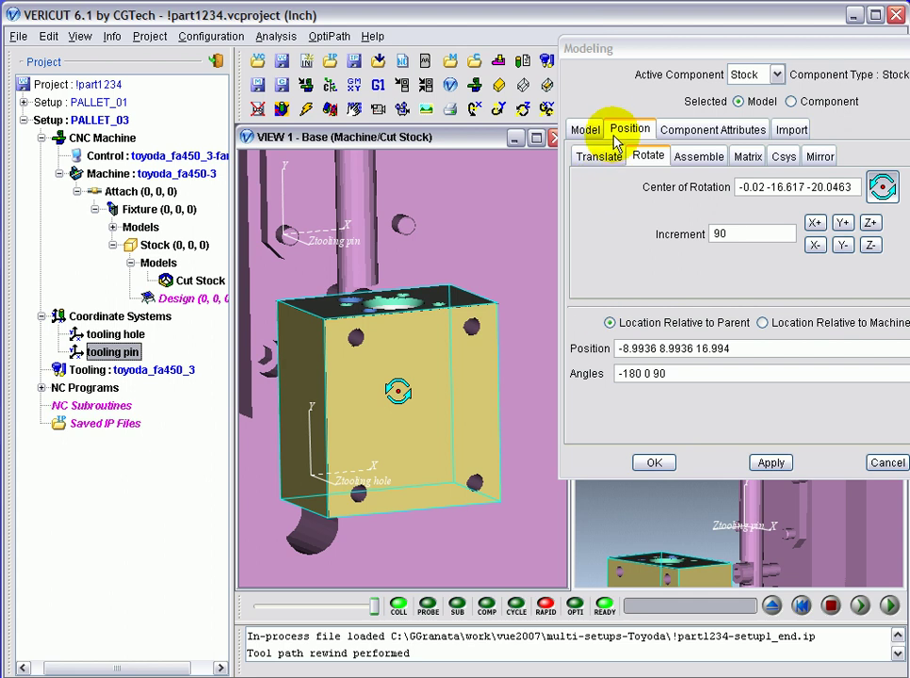
Move the Cut Stock from the "tooling hole" coordinate system to the "tooling pin" coordinate system.
click(784, 158)
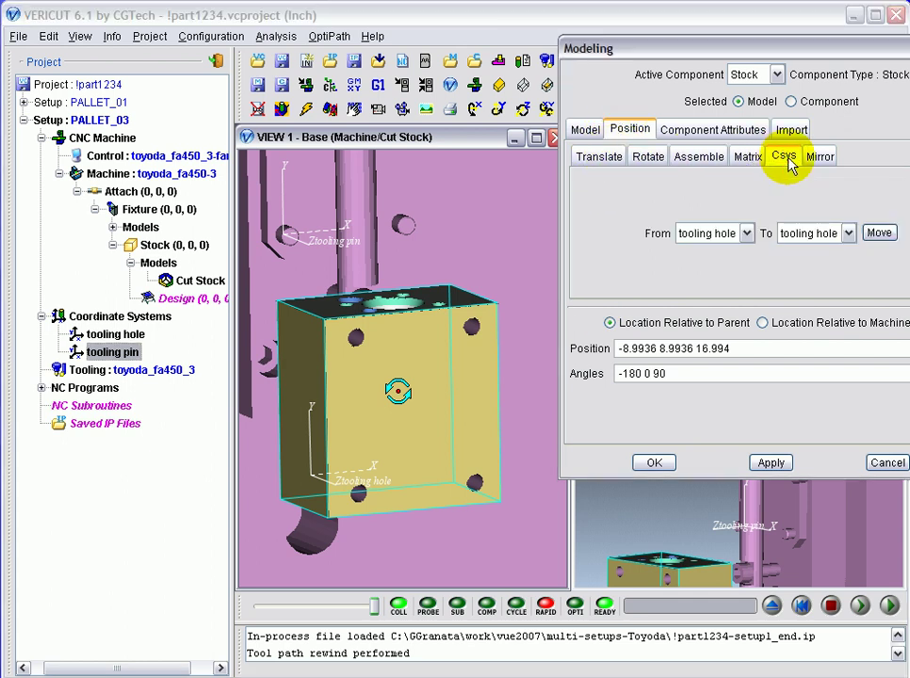
click(742, 234)
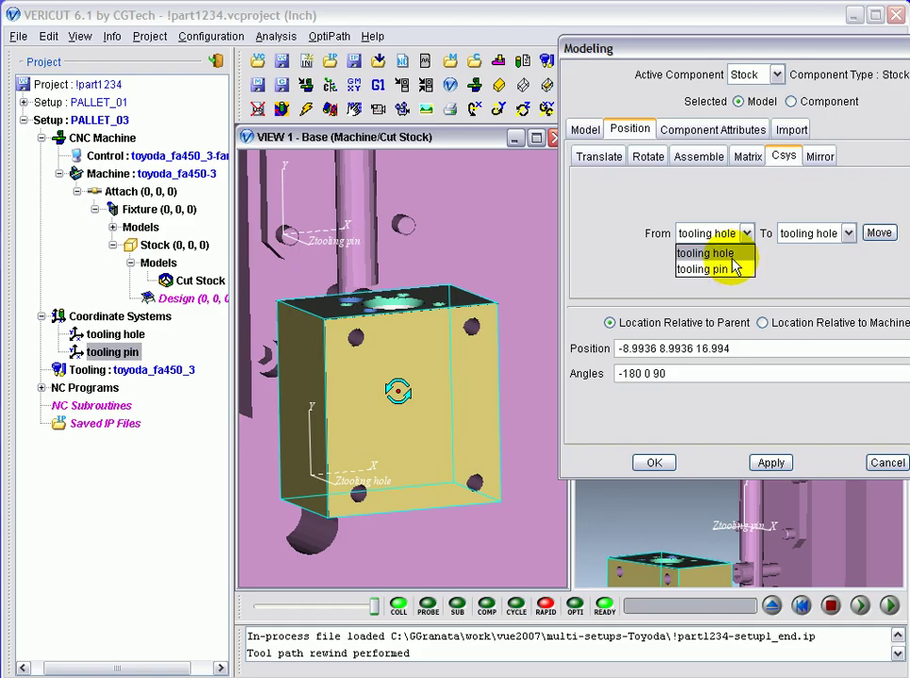
click(731, 254)
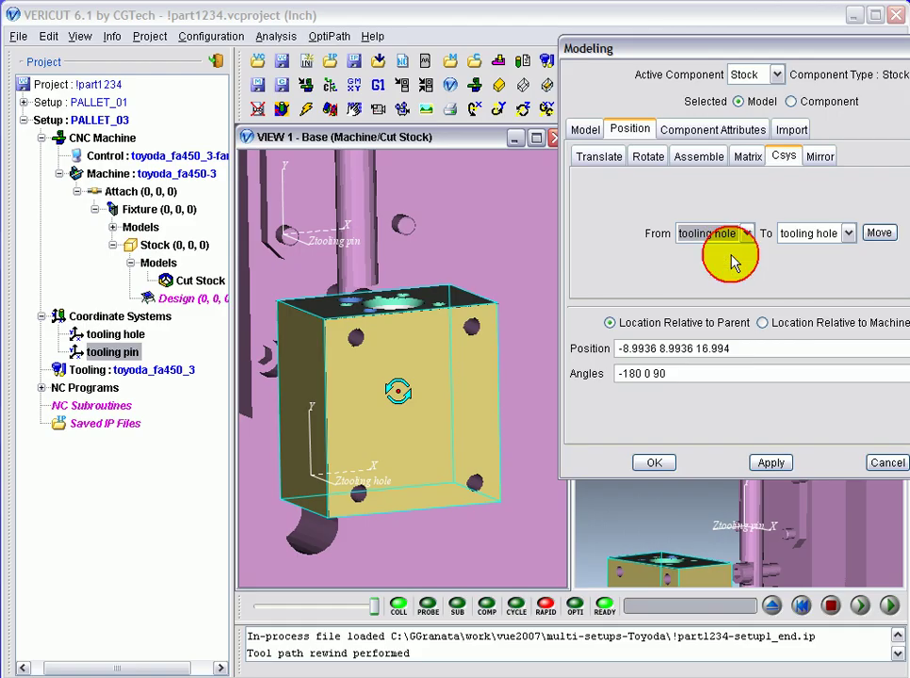
click(848, 234)
click(825, 269)
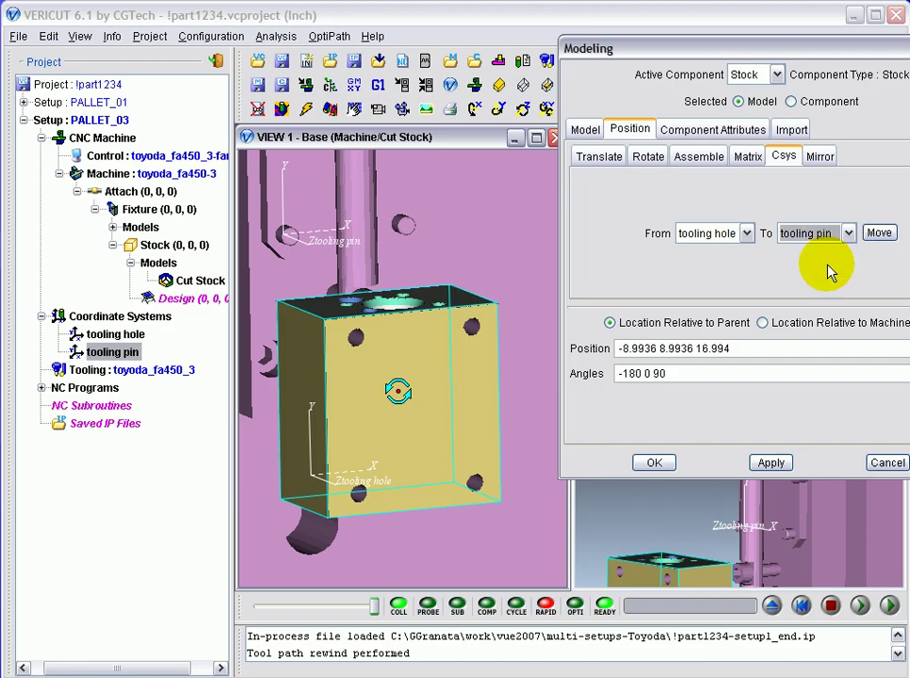
click(879, 233)
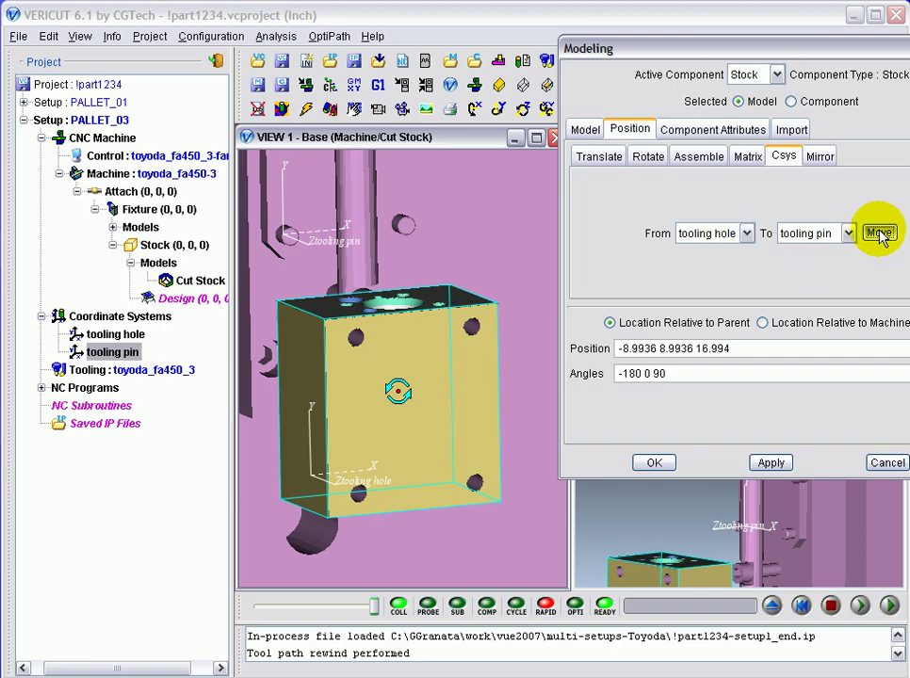
click(504, 284)
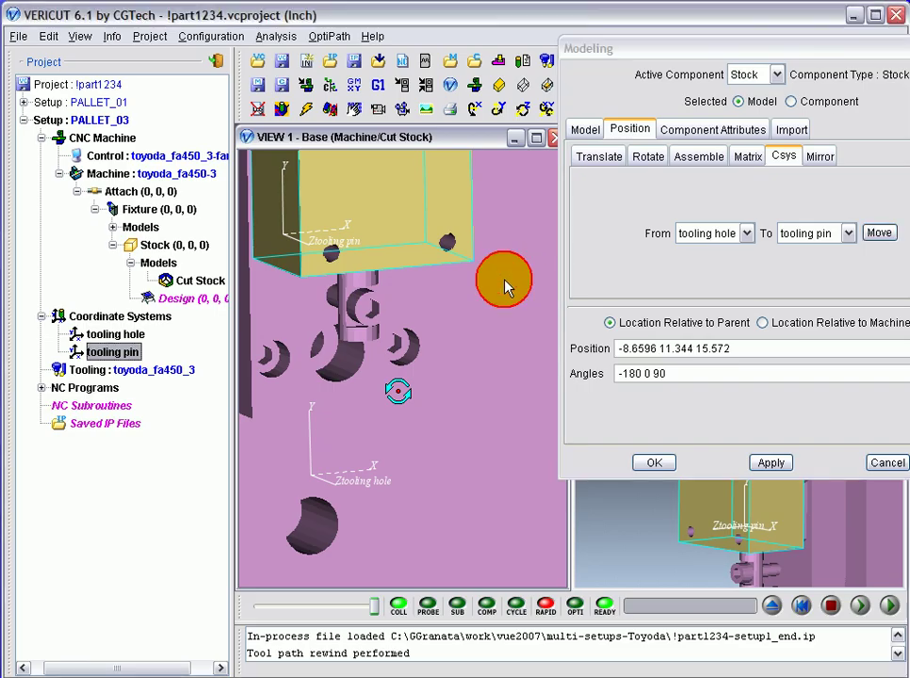
drag(504, 285, 501, 415)
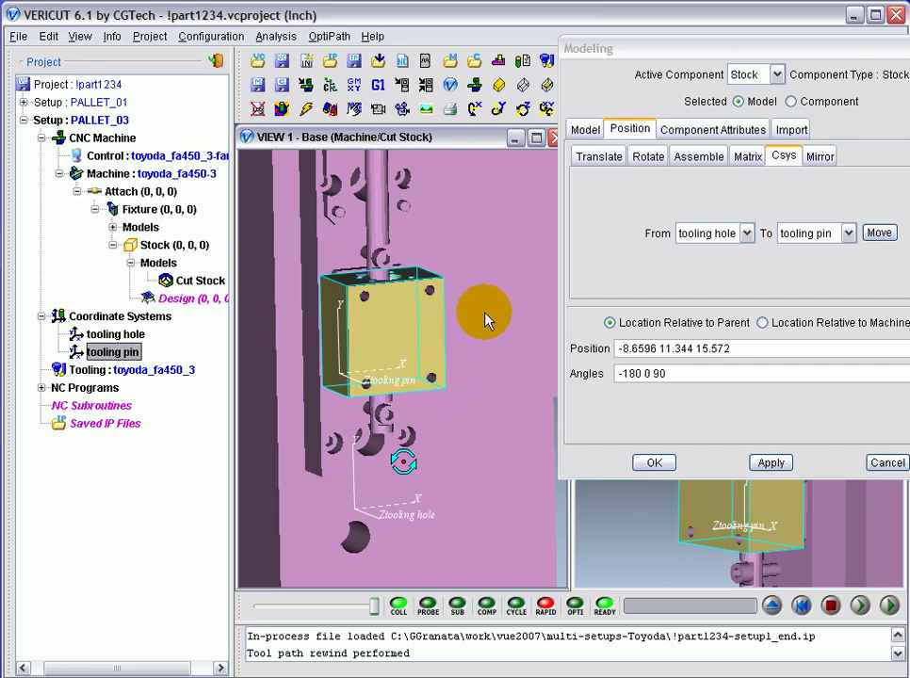
Preserve the stock transition from PALLET_01 to PALLET_03 and inspect the transition coordinate system in both setups.
click(582, 128)
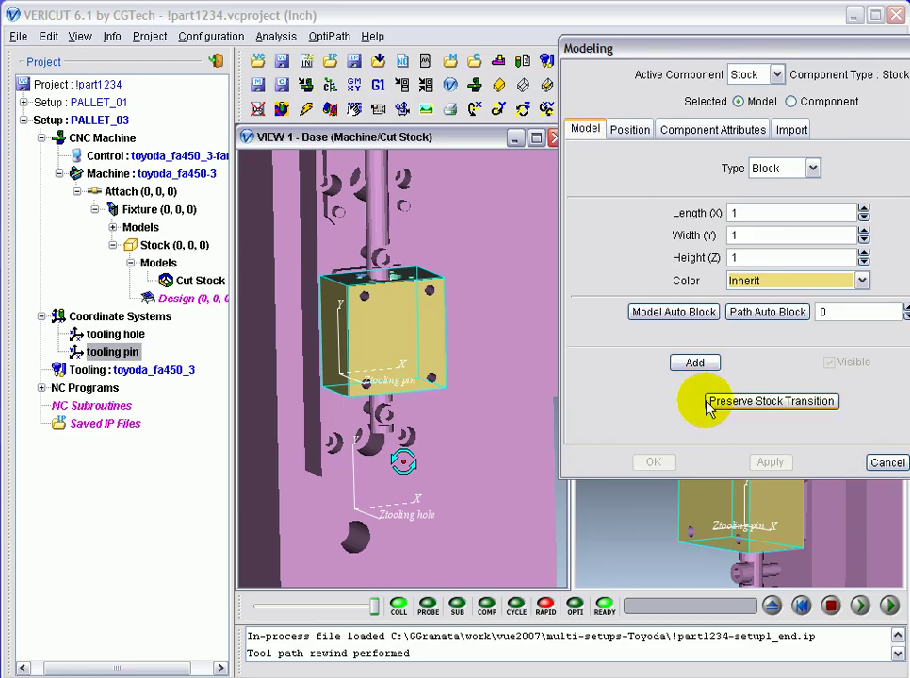
click(750, 403)
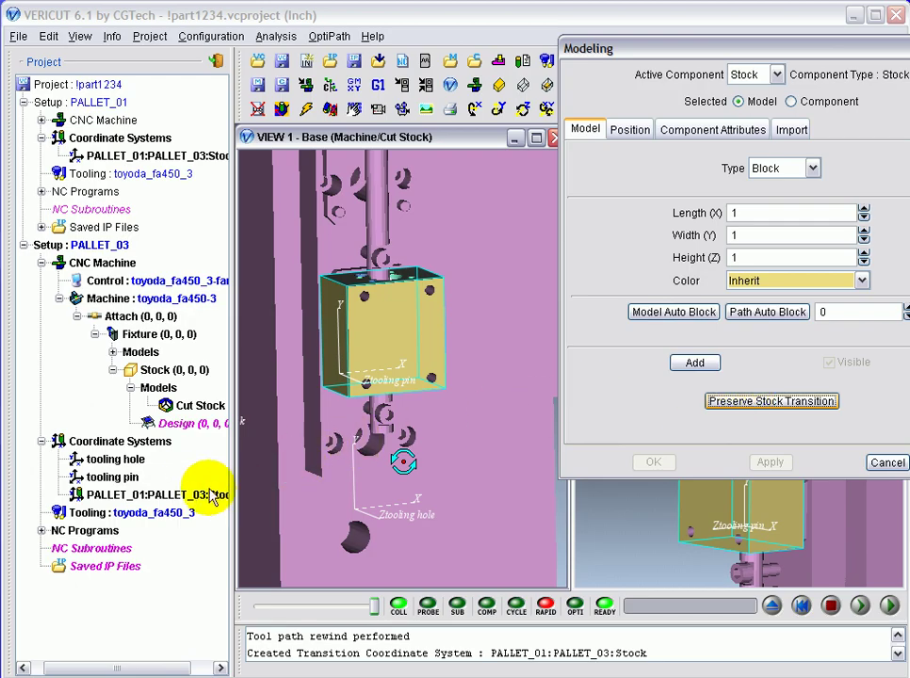
click(179, 496)
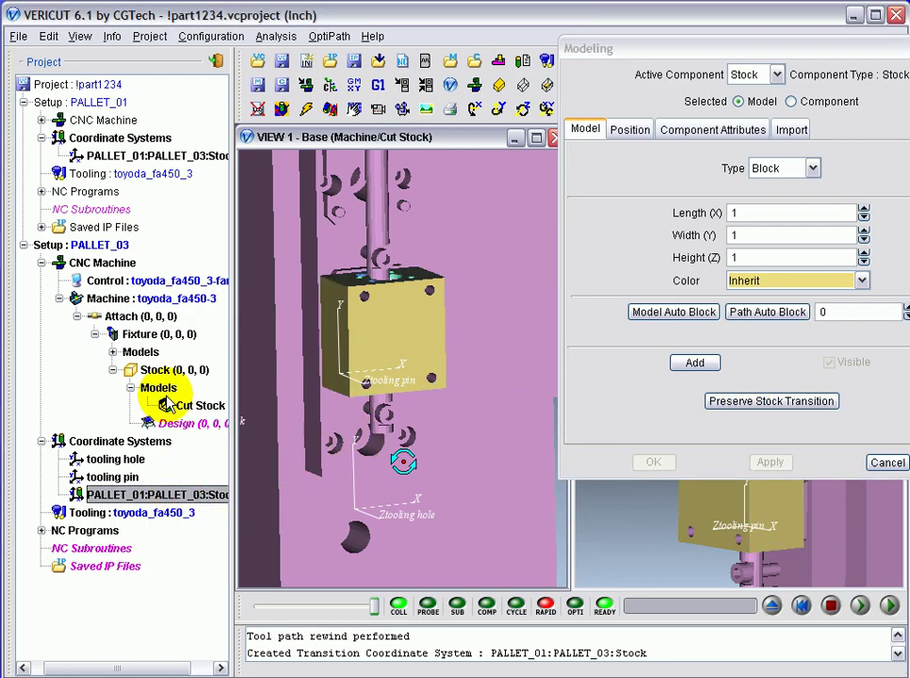
click(112, 158)
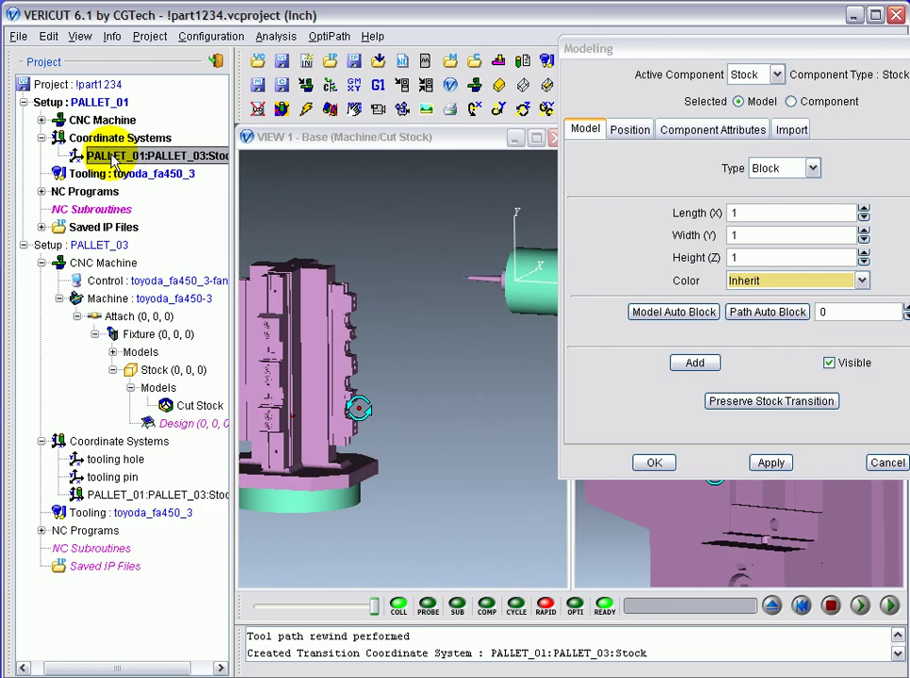
click(169, 496)
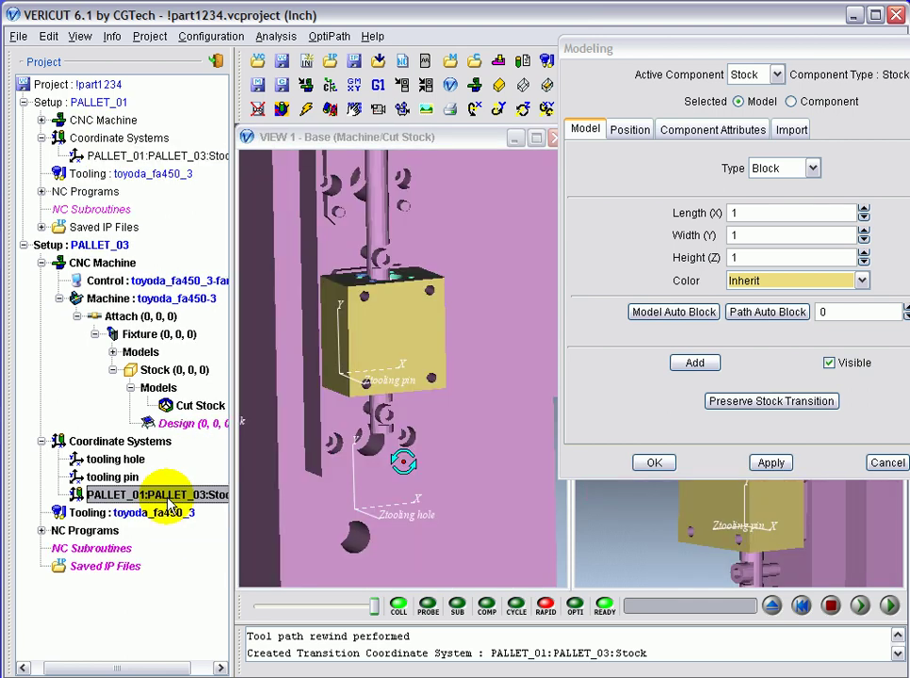
click(656, 462)
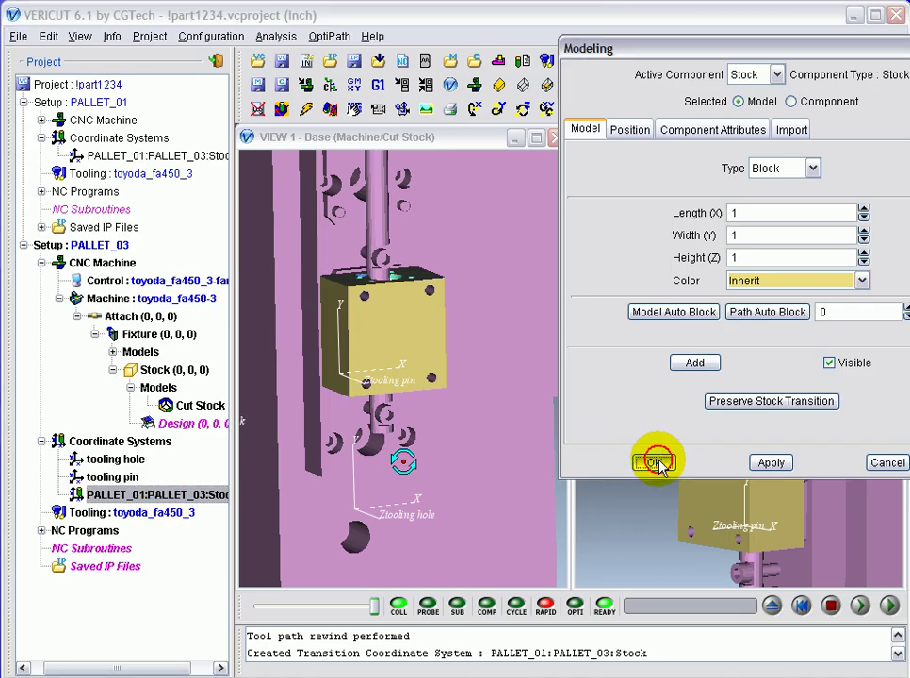
Replace the PALLET_03 NC program REPLACE_ME.txt with multiposition_setup-OP2a.txt and accept the program reset.
drag(451, 294, 446, 447)
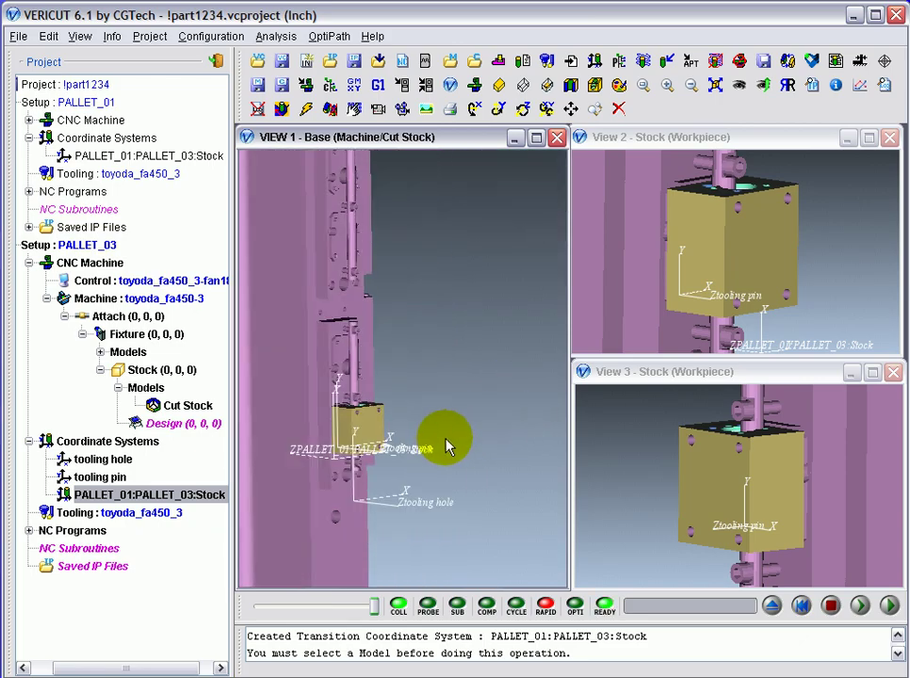
double_click(83, 531)
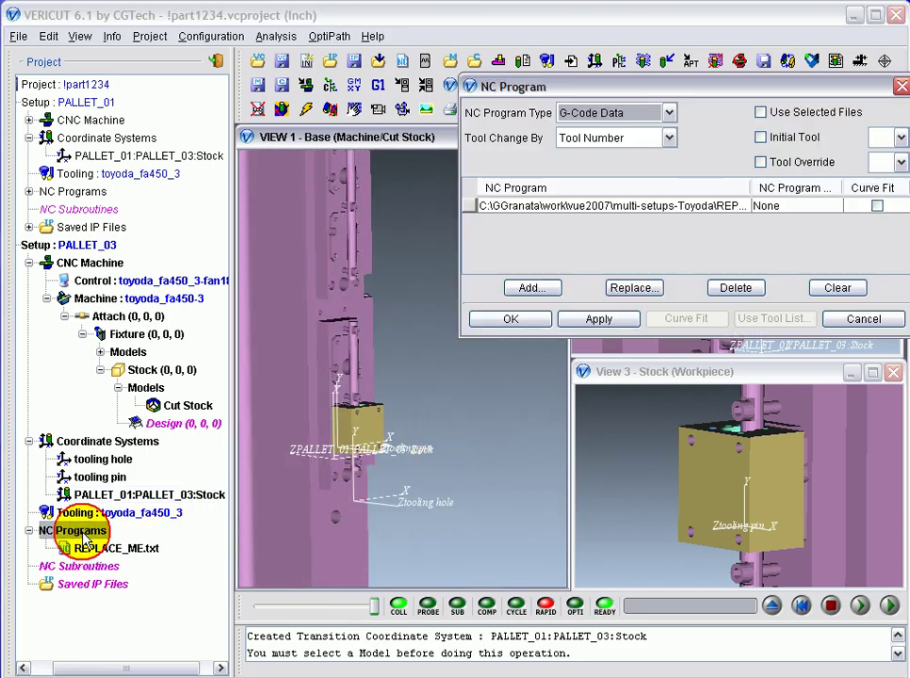
click(585, 206)
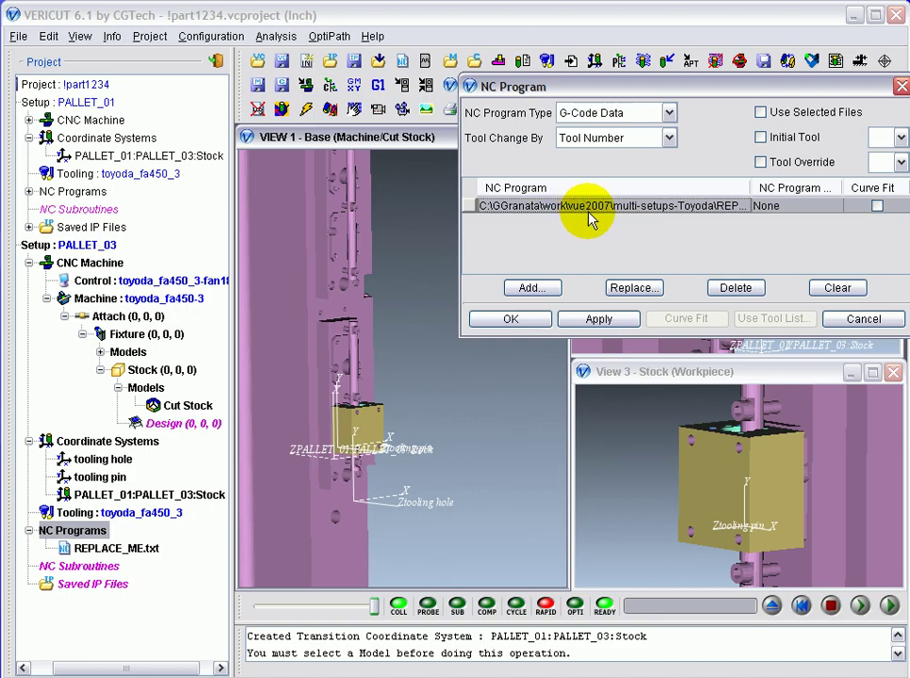
click(638, 289)
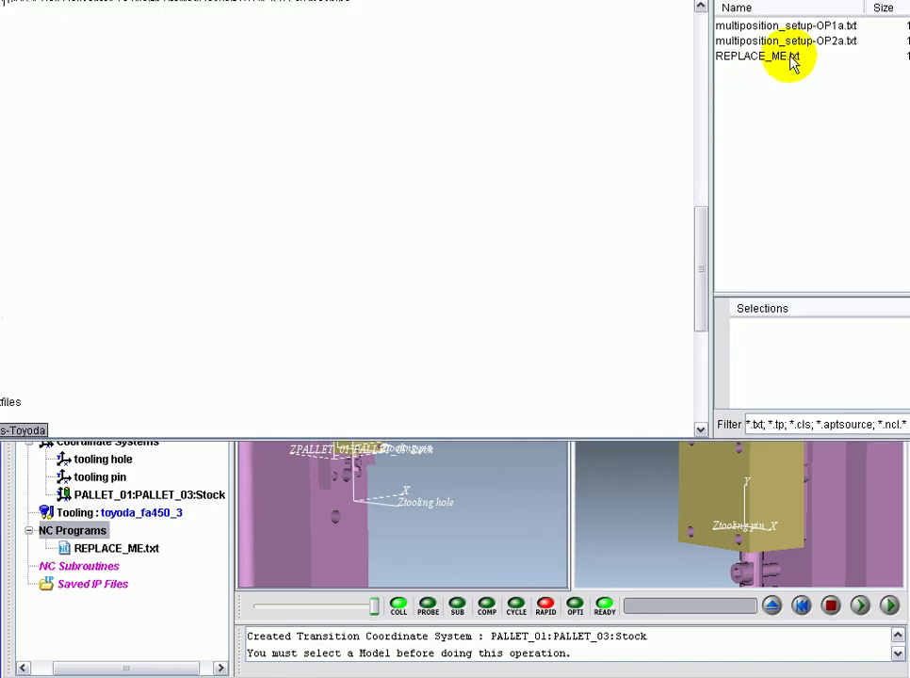
click(792, 42)
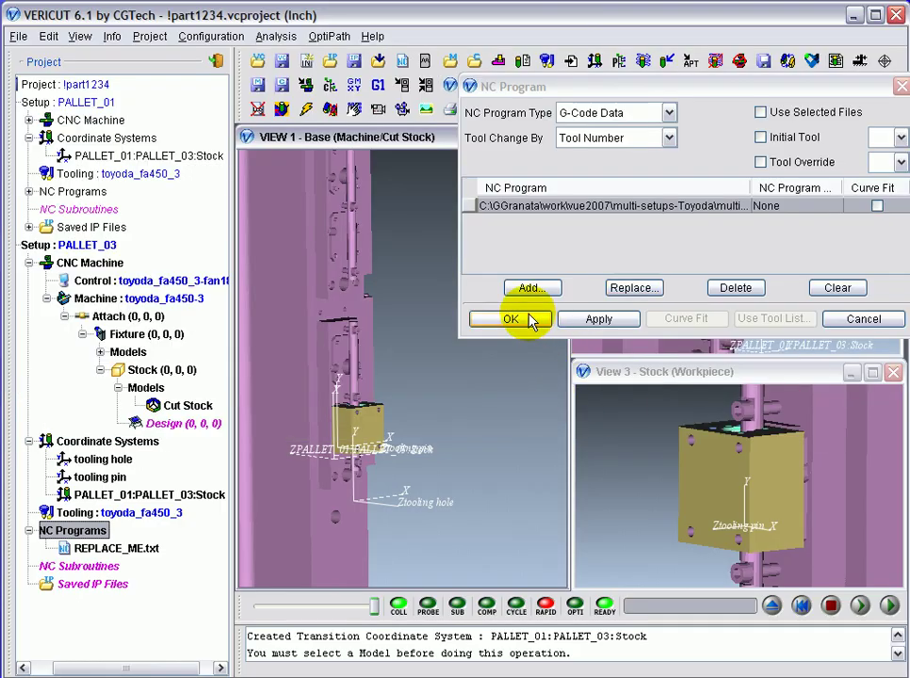
click(523, 319)
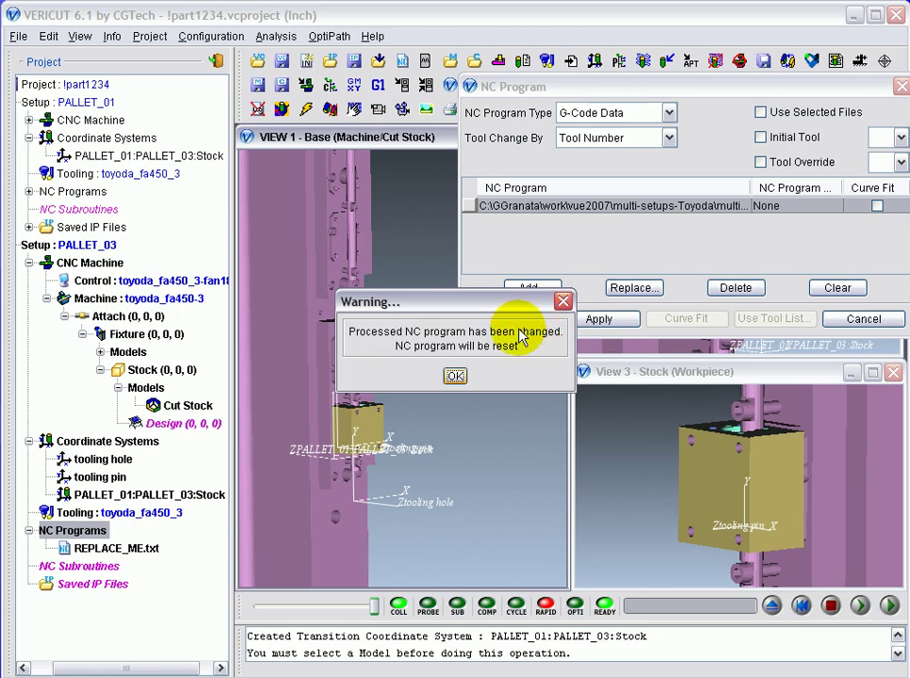
click(453, 374)
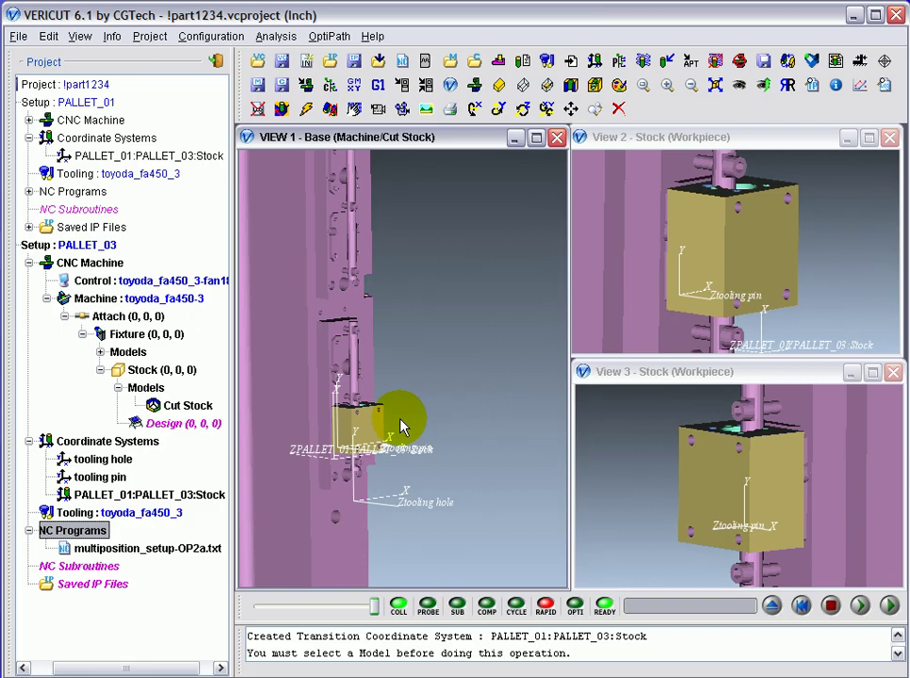
Clear the display of all coordinate systems in the PALLET_03 setup and run the machining simulation.
click(151, 520)
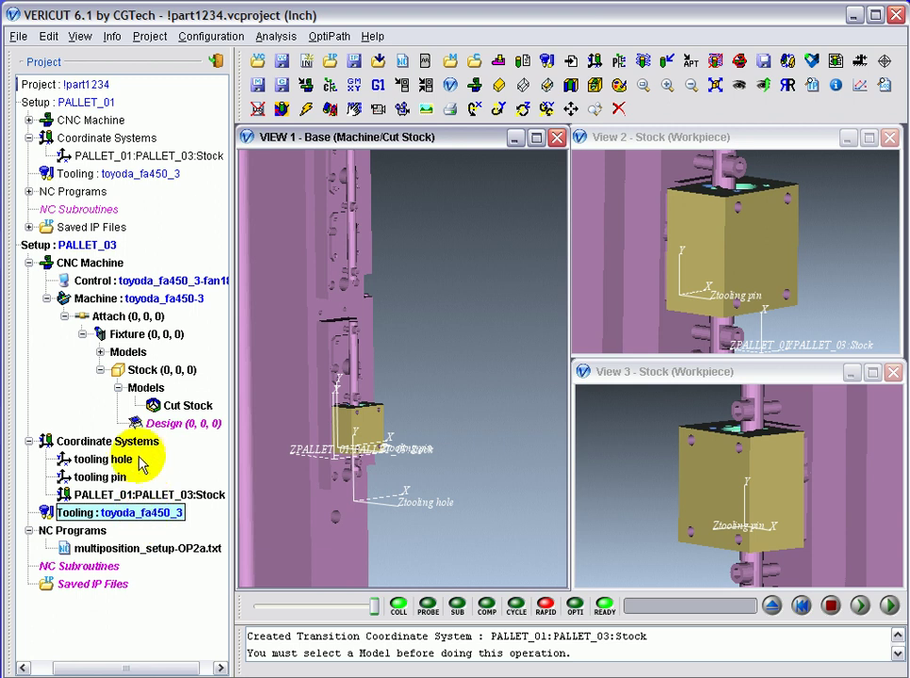
click(122, 442)
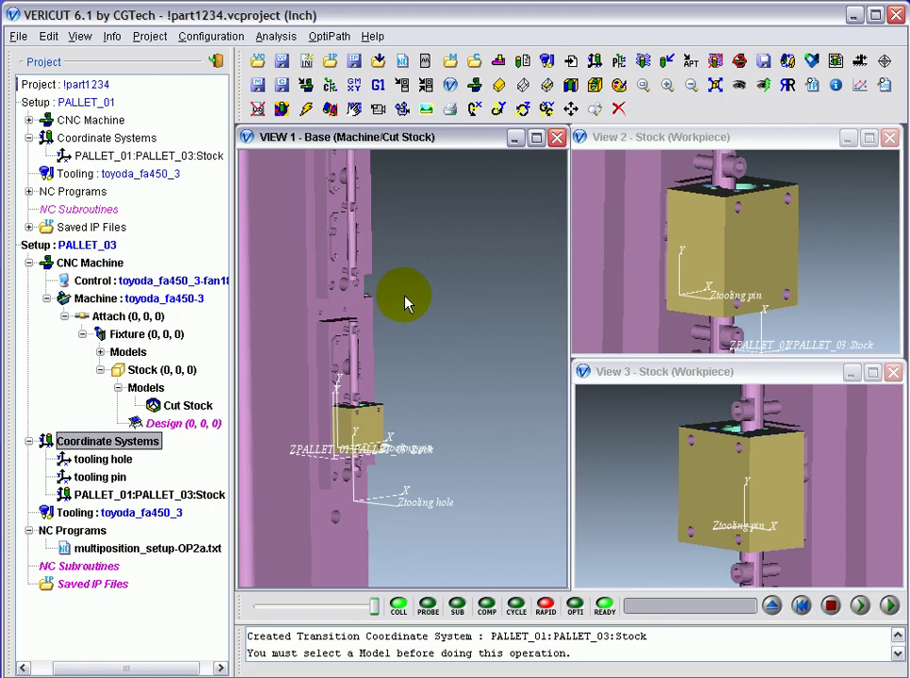
drag(405, 301, 384, 200)
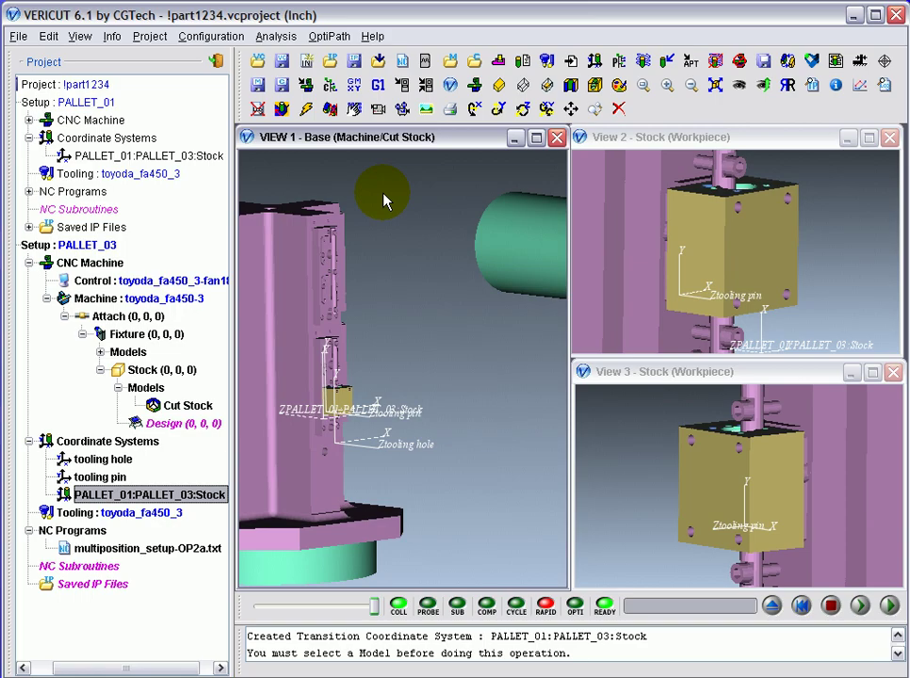
right_click(384, 200)
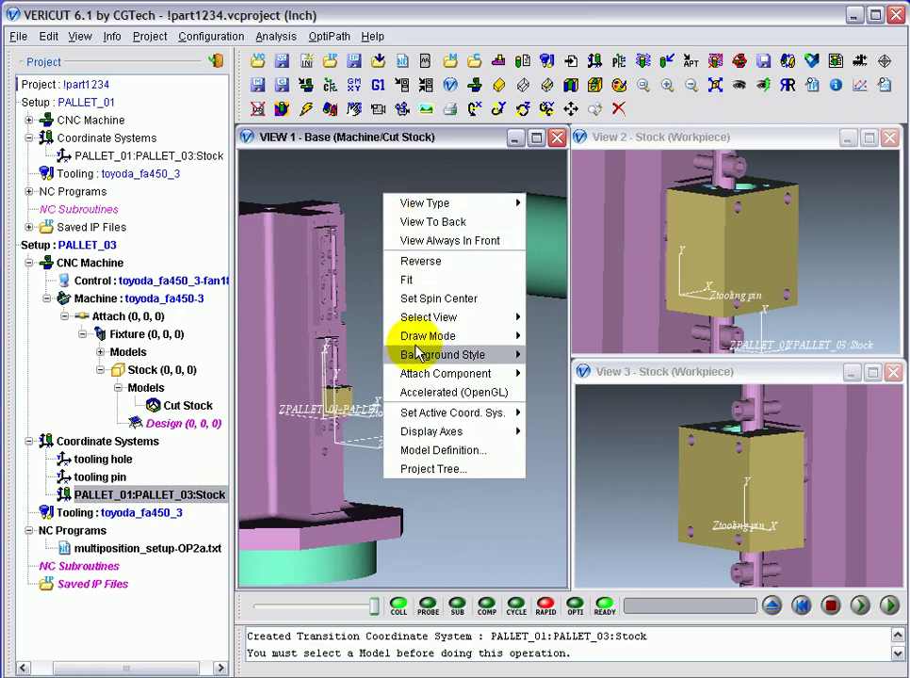
mouse_move(518, 431)
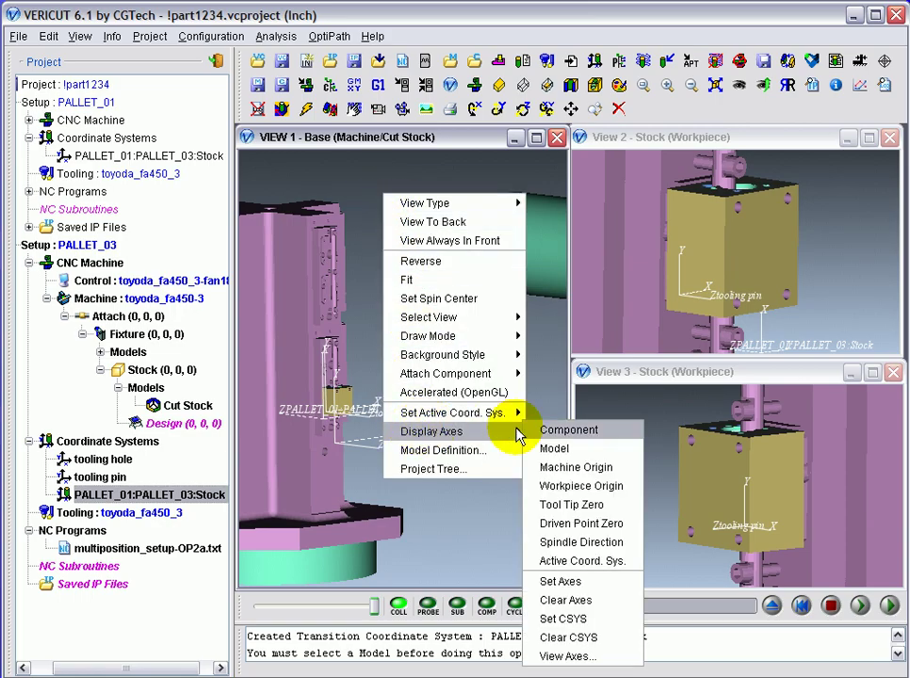
click(586, 637)
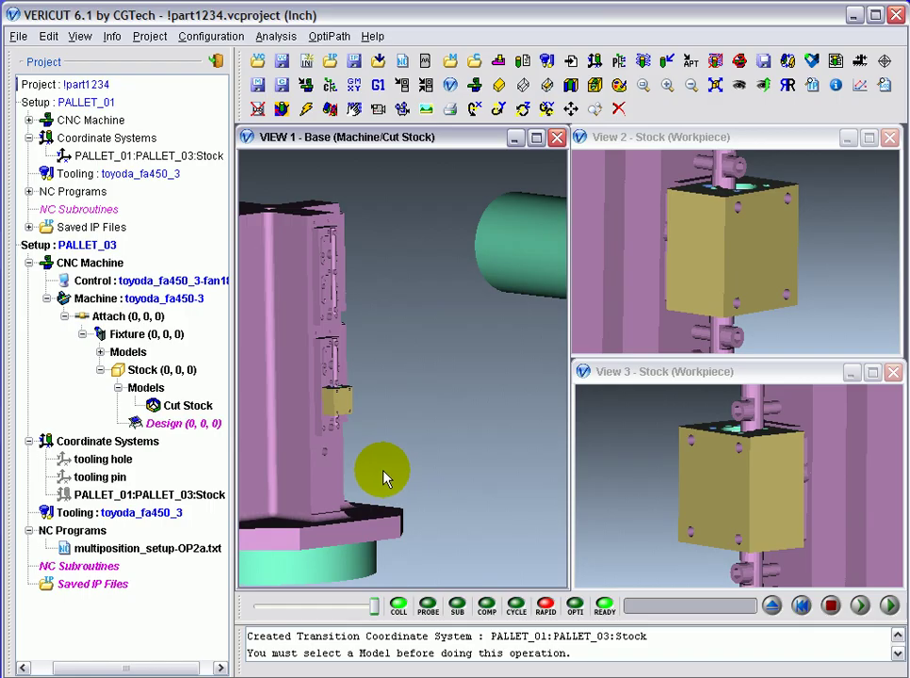
click(886, 606)
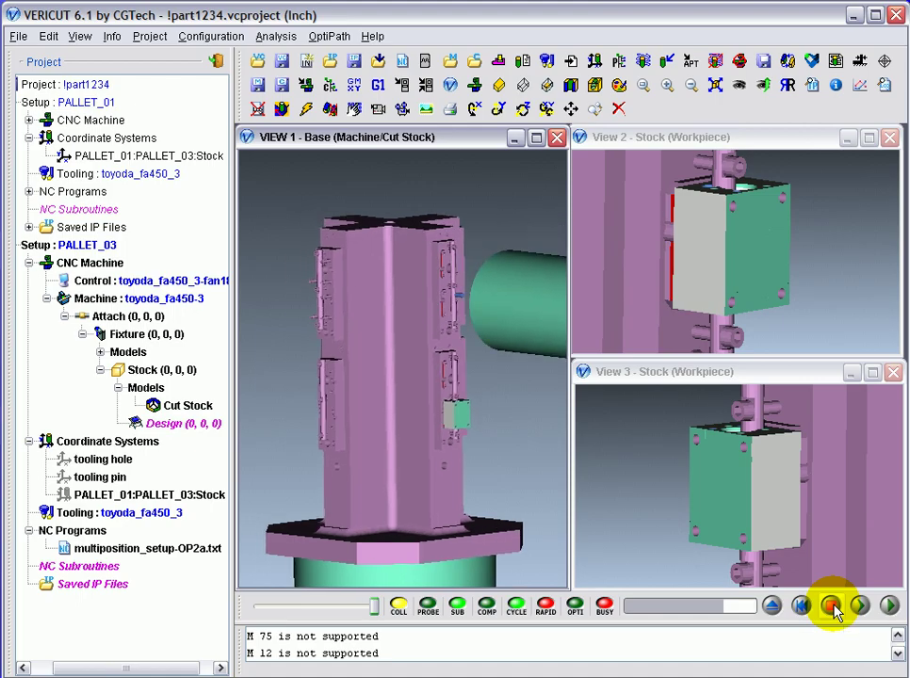
Stop the PALLET_03 simulation and reset the cut model to the uncut stock in the PALLET_01 setup.
click(832, 606)
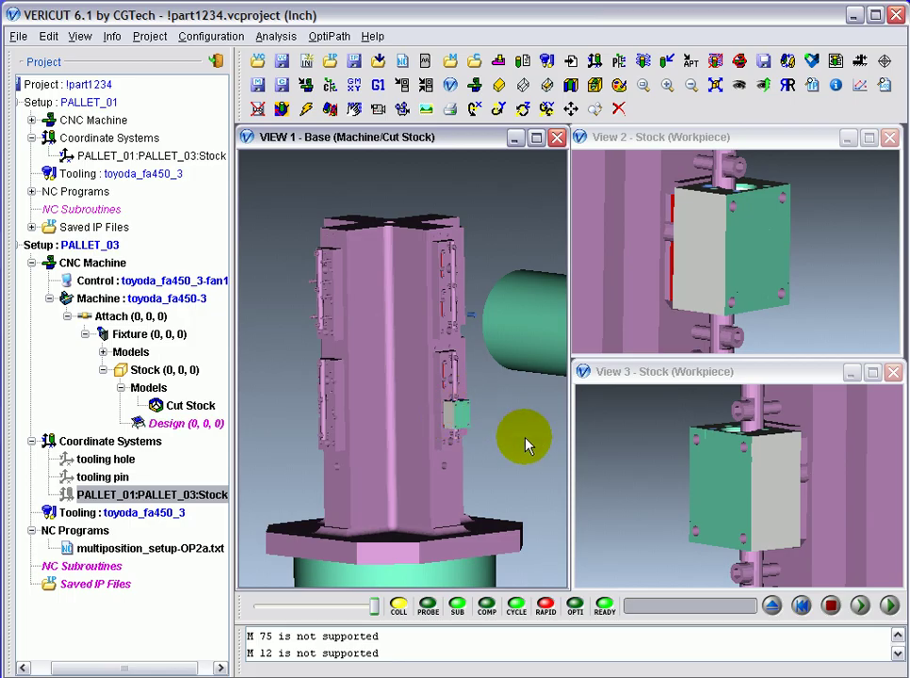
click(770, 606)
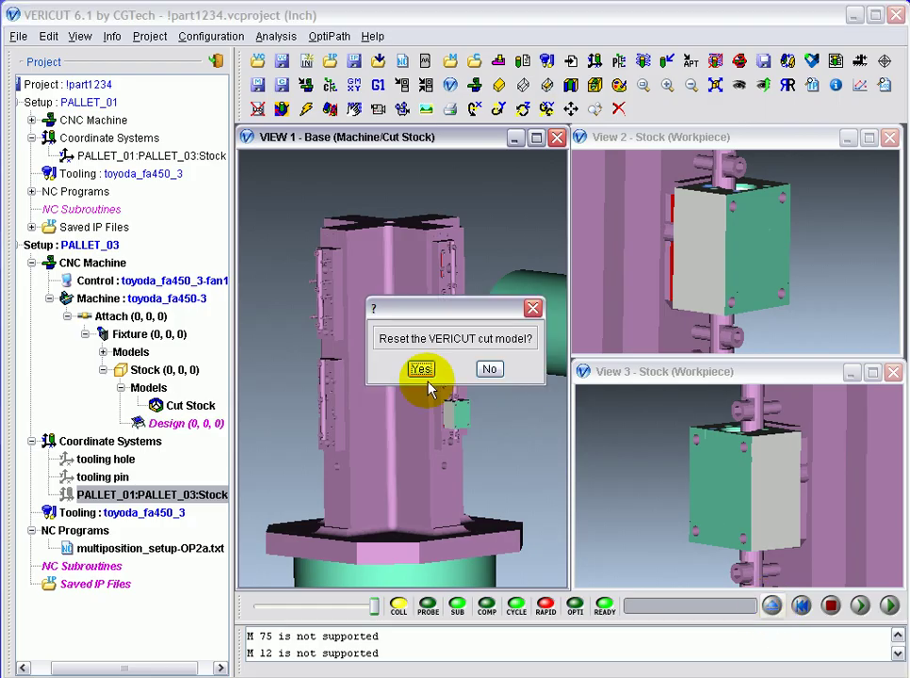
click(420, 370)
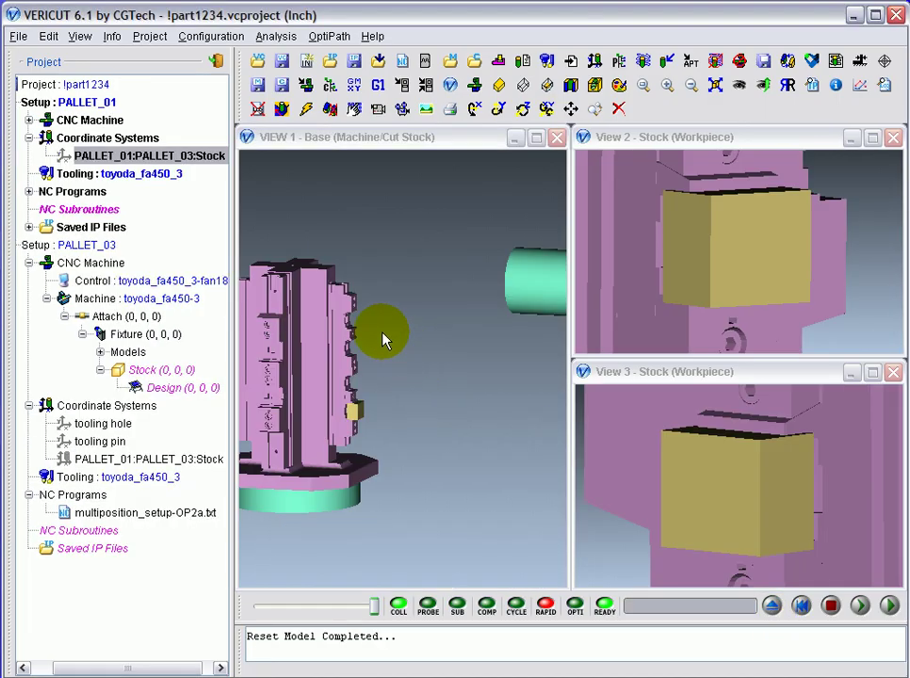
Turn on accelerated OpenGL for the PALLET_01 machine view and simulate the PALLET_01 and PALLET_03 setups in sequence.
right_click(385, 339)
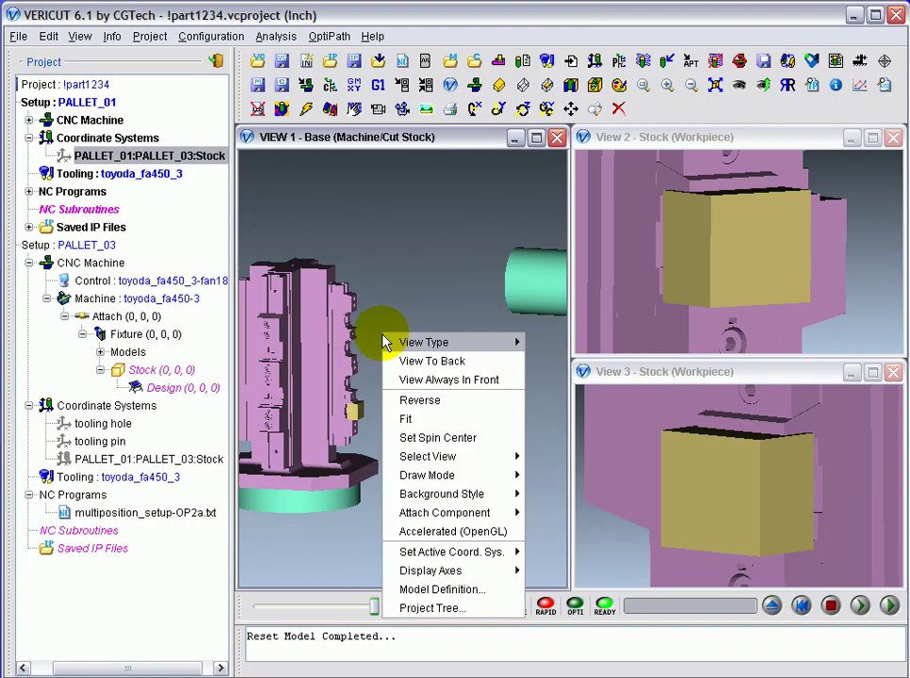
click(450, 531)
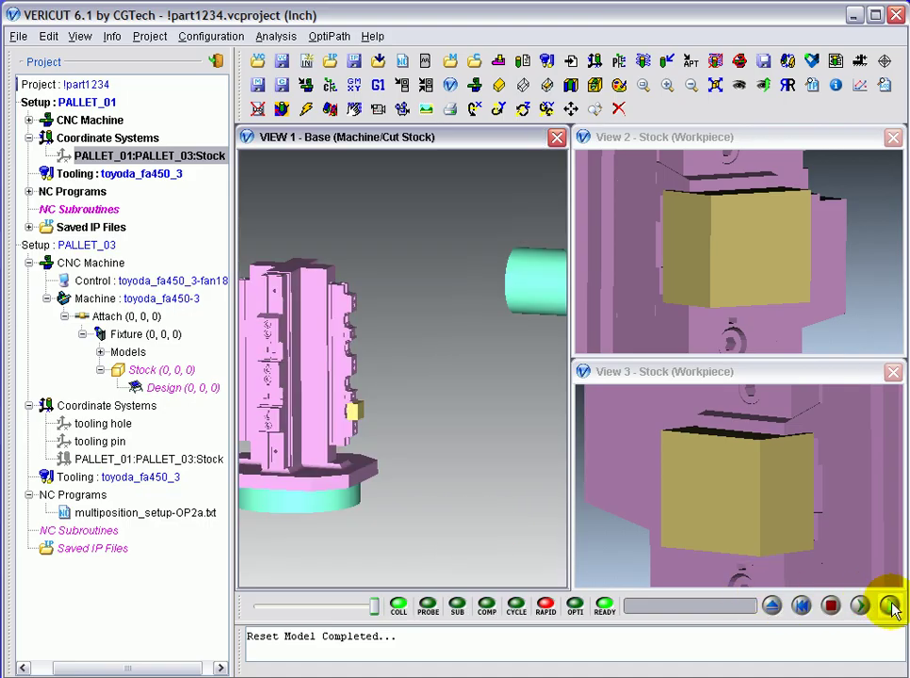
click(801, 606)
click(832, 607)
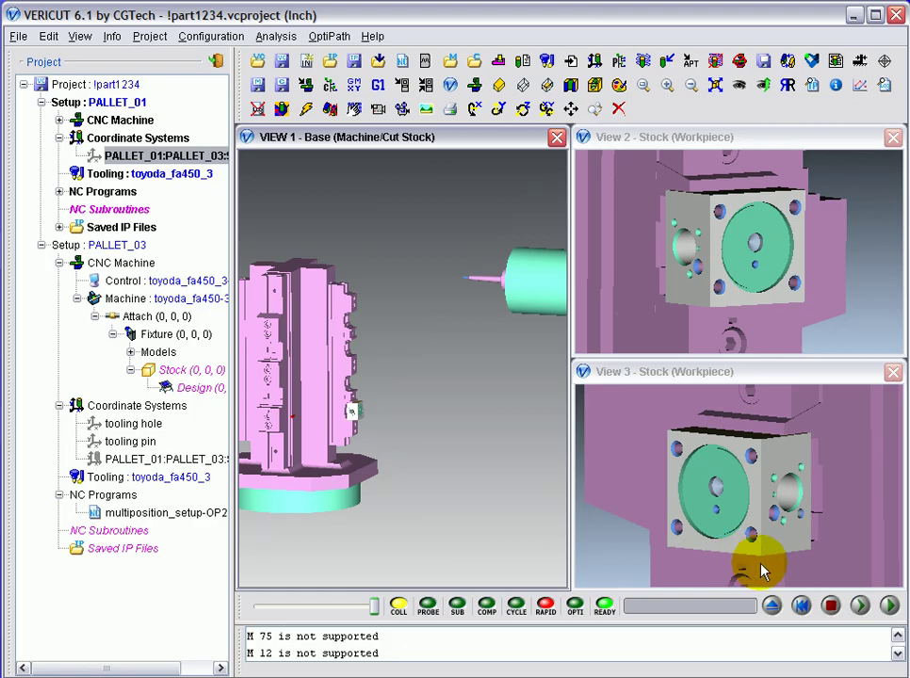
click(888, 605)
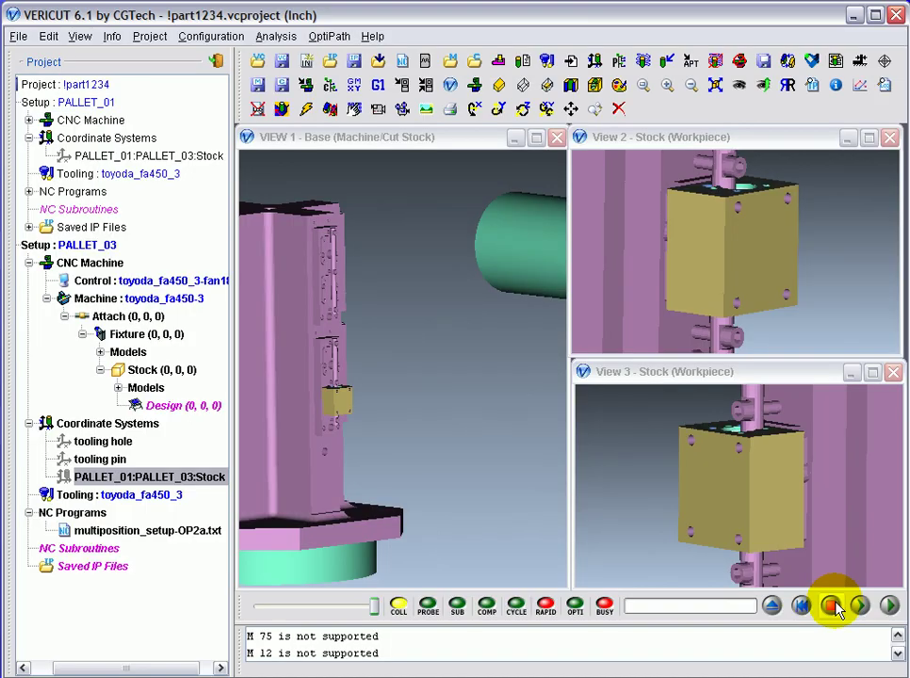